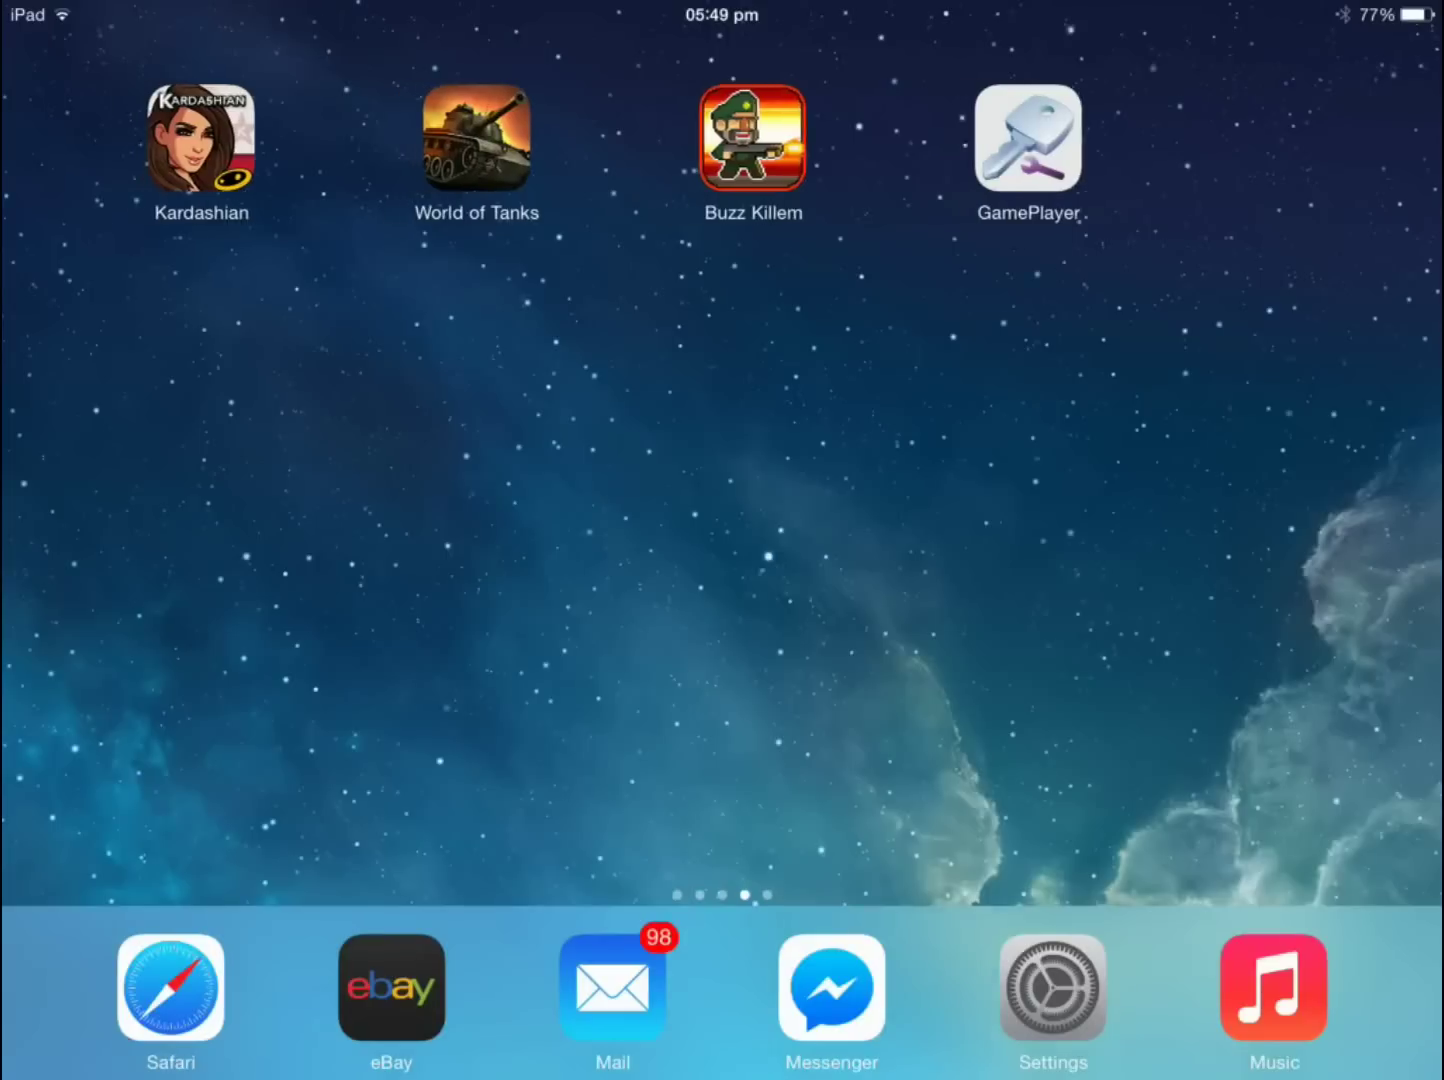
Swipe back to the previous home screen page, where the Cydia icon is
left_click_drag(451, 507, 1129, 507)
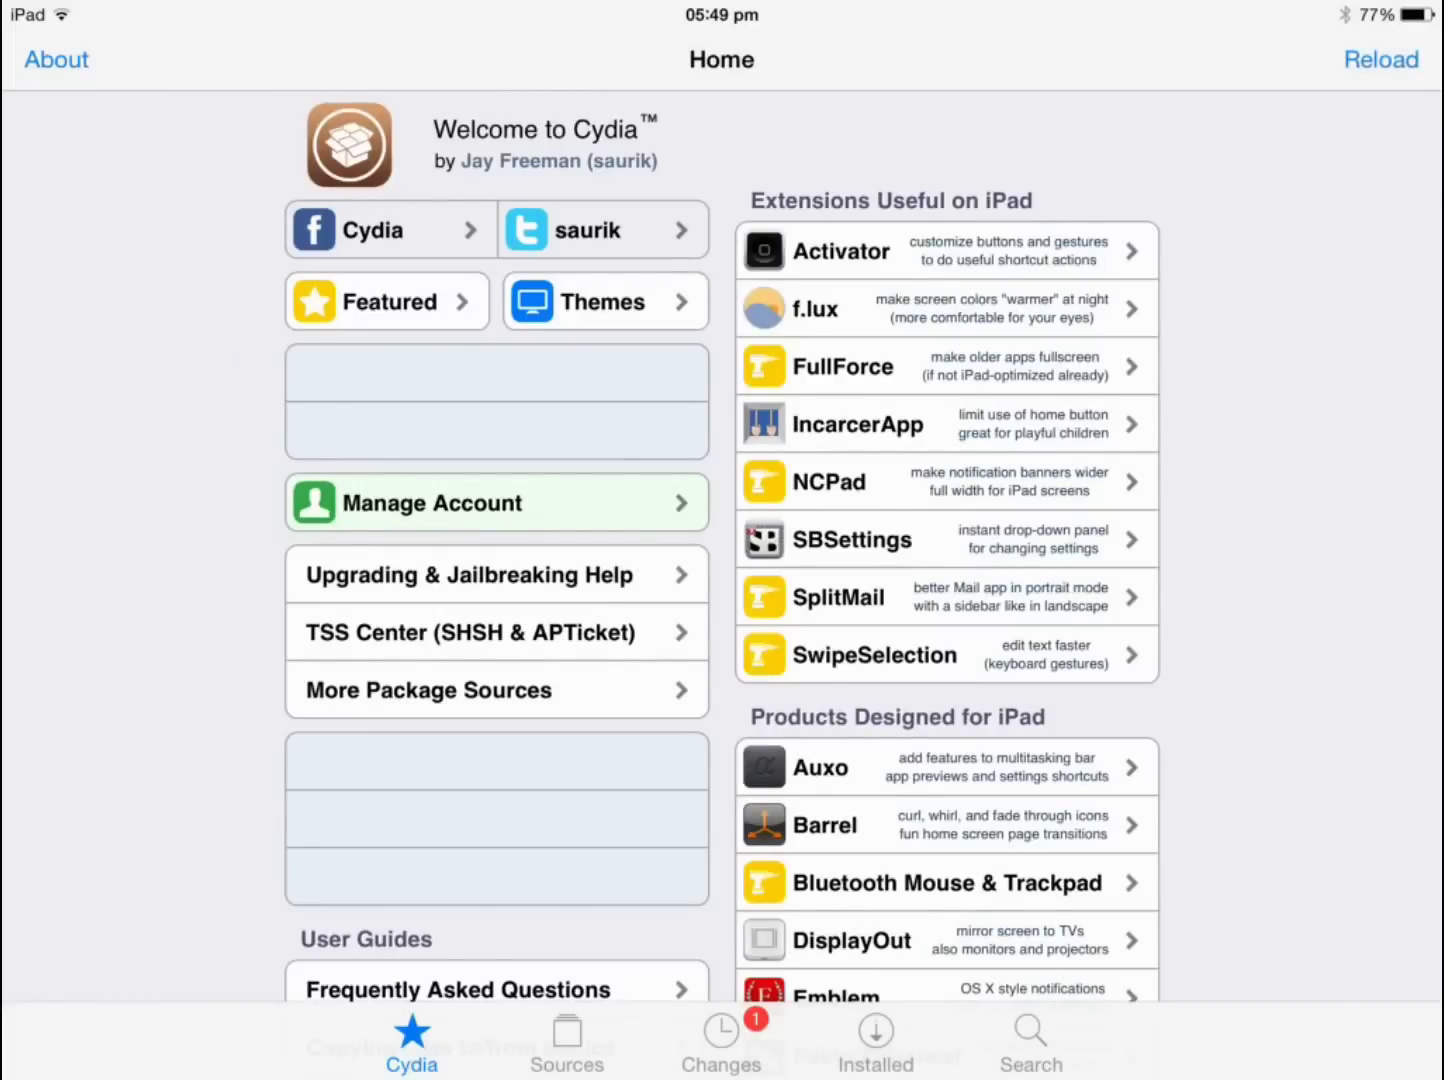
Go from Cydia's Changes list to the Sources list of eight repositories
left_click(721, 1044)
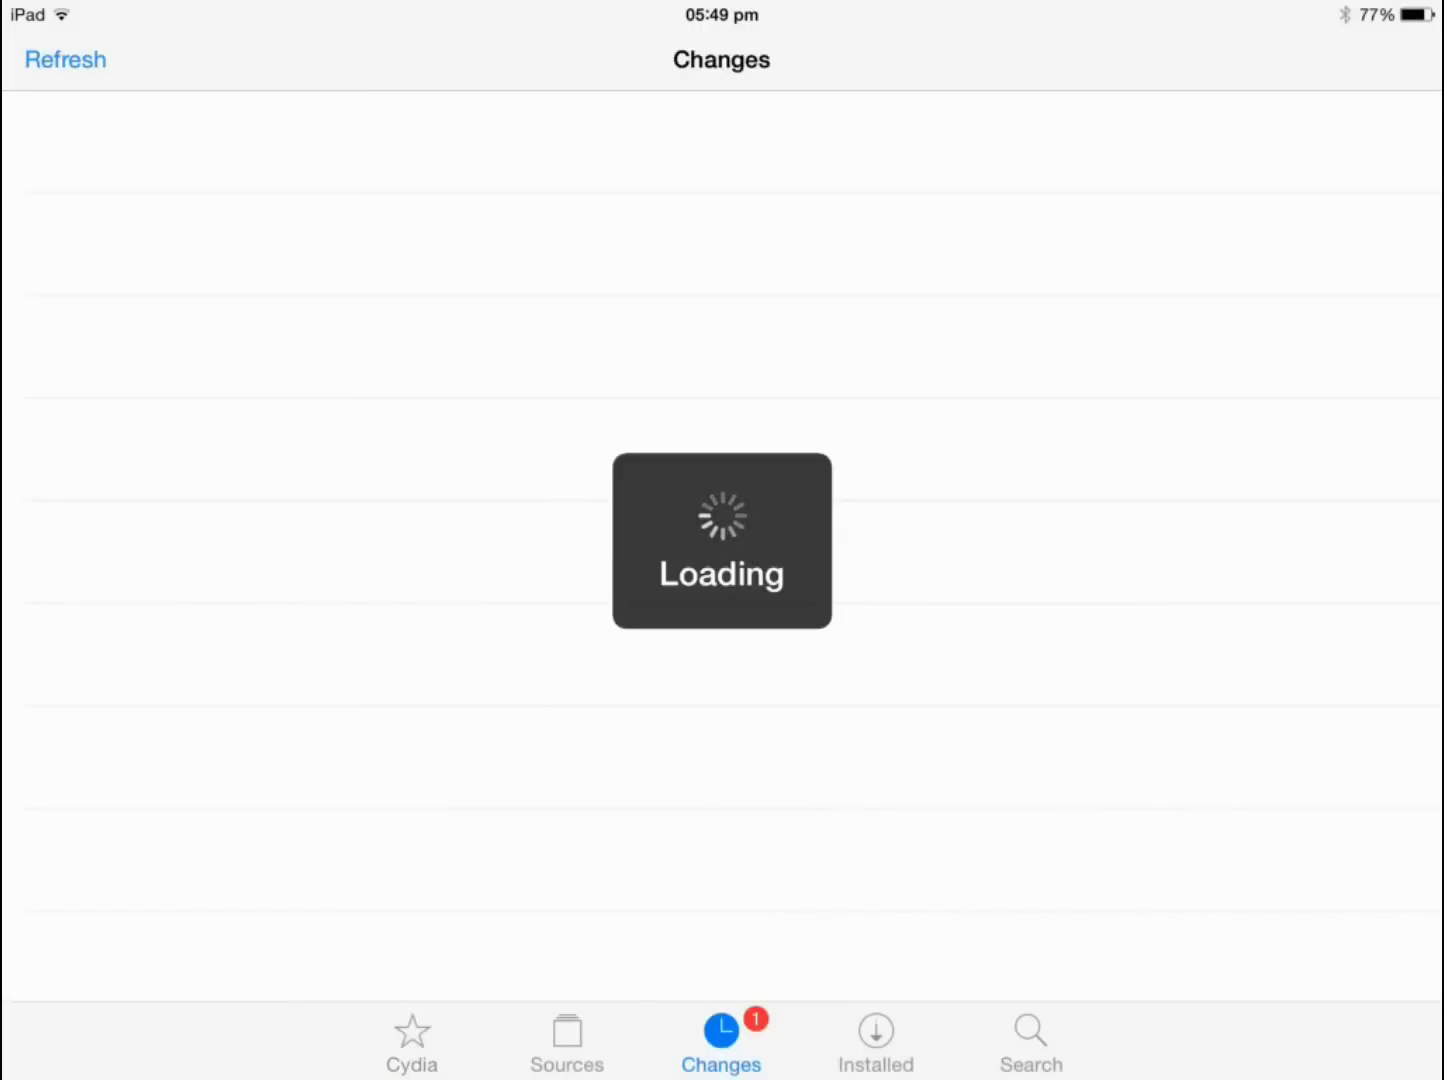
left_click(567, 1043)
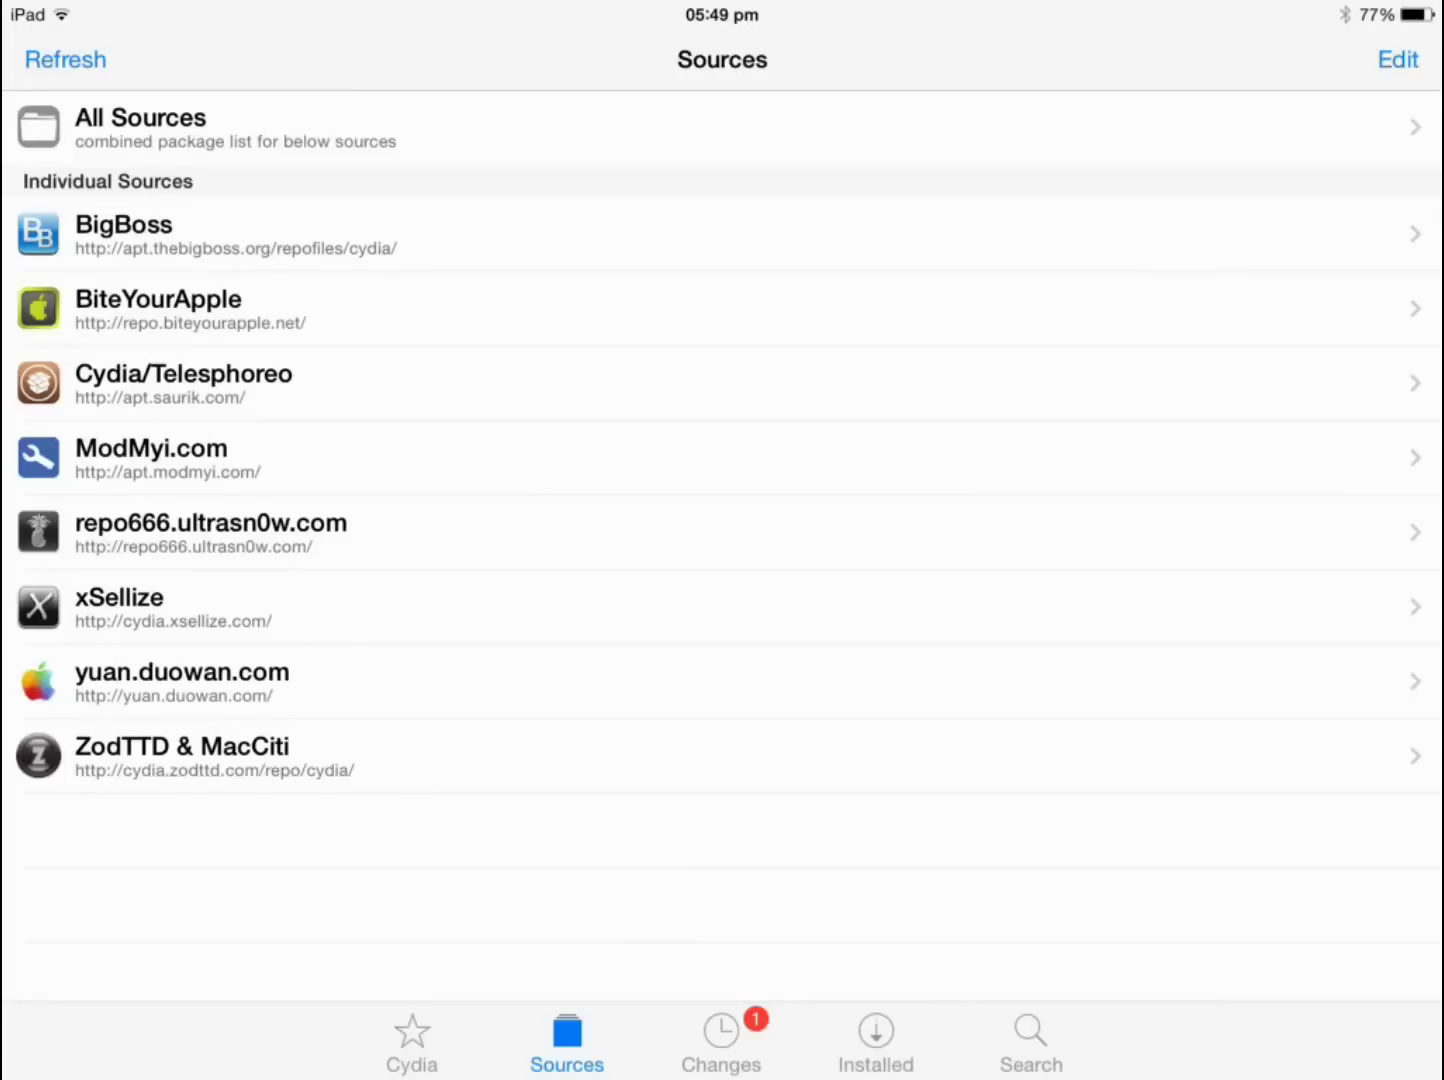
left_click(1398, 60)
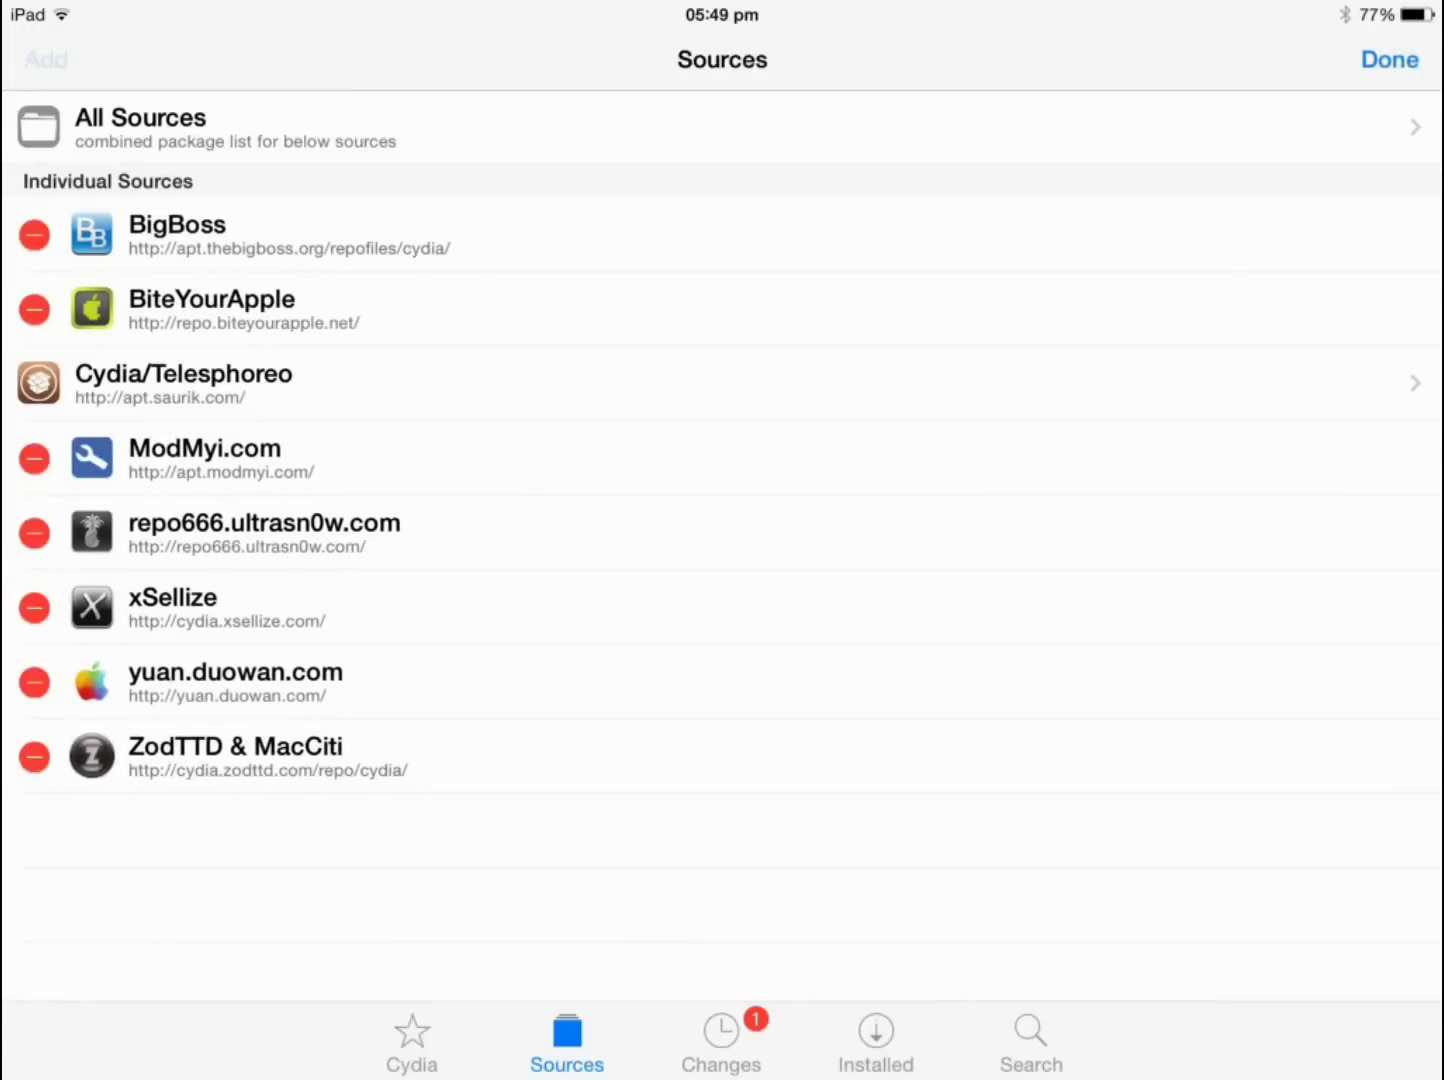
left_click(46, 59)
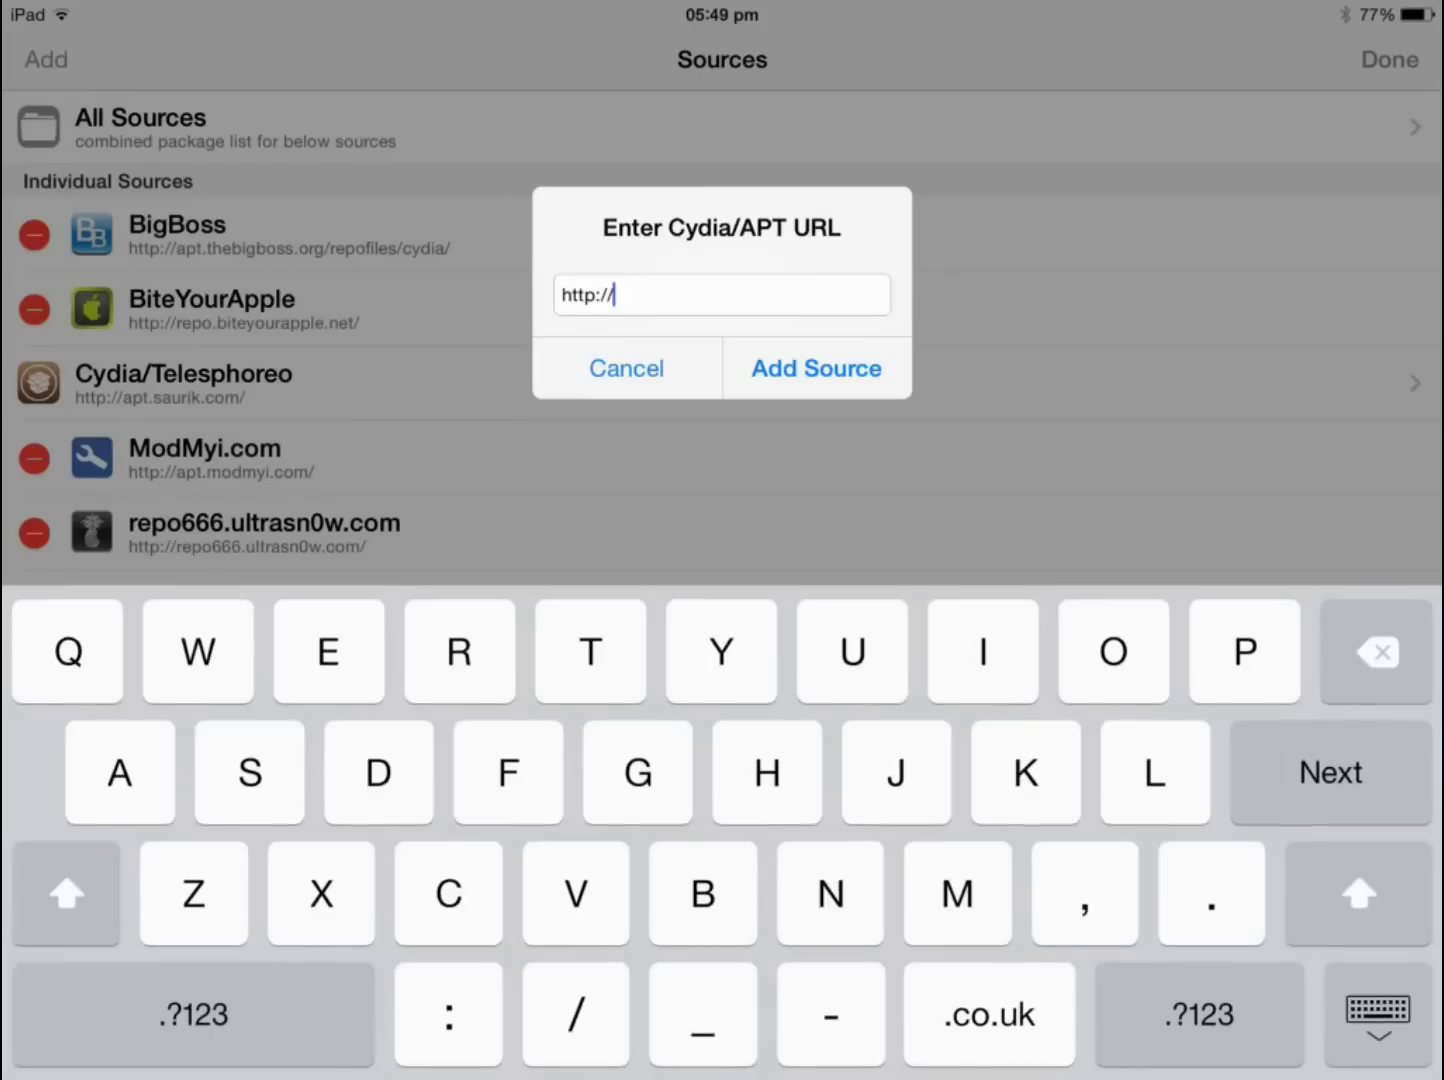
type("yua")
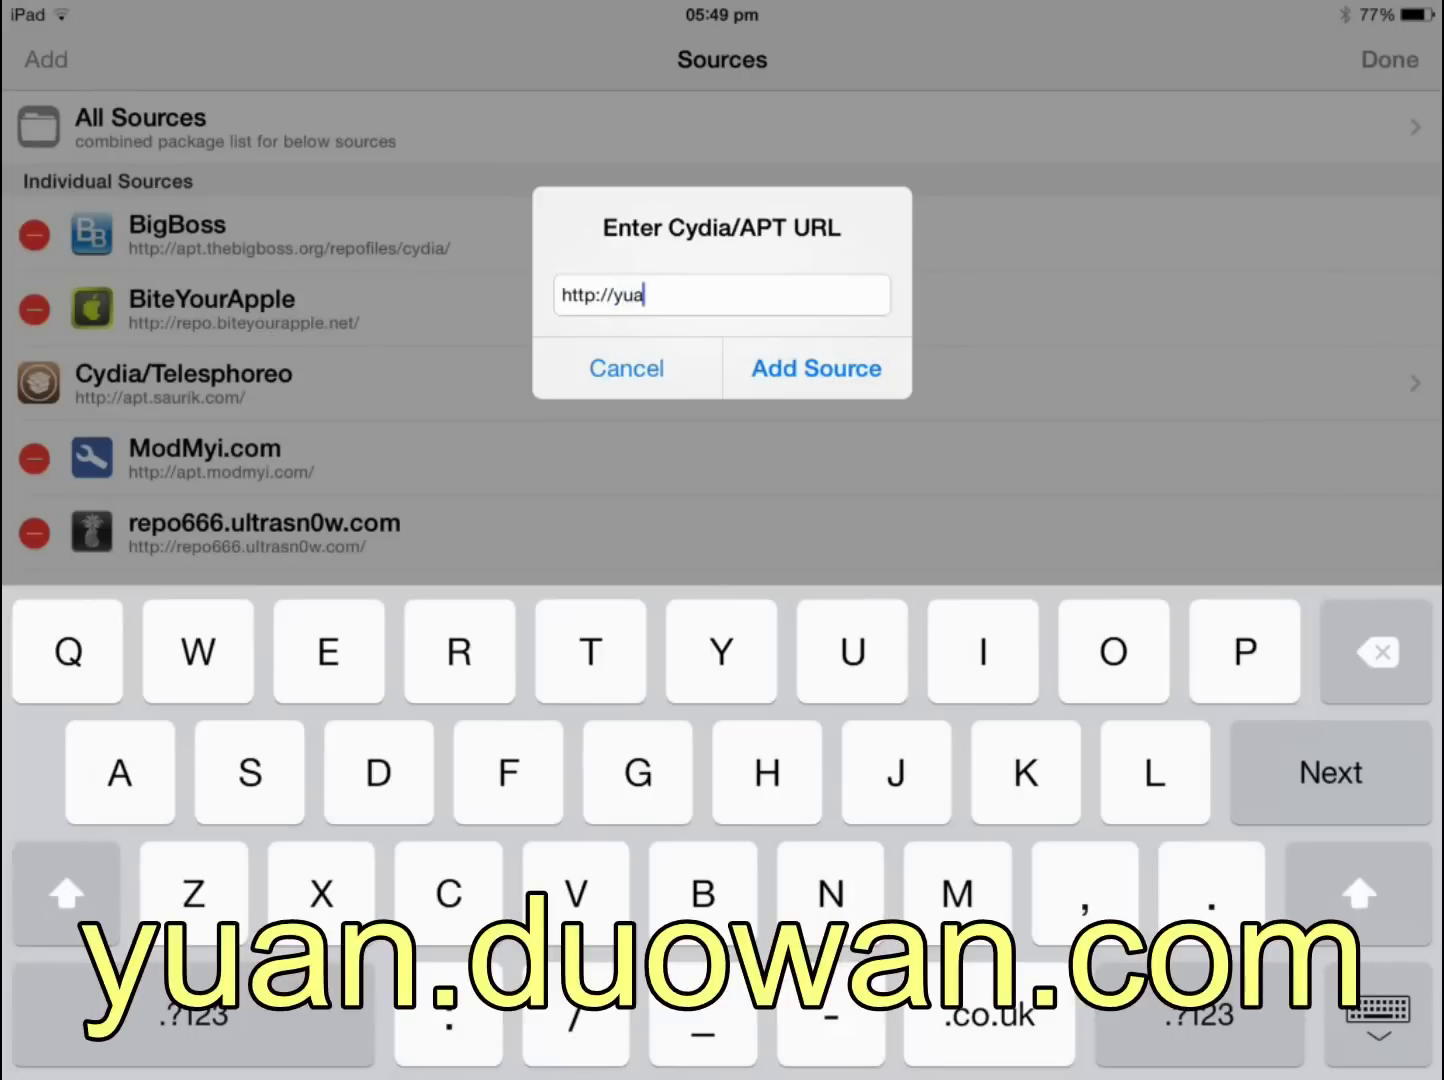
type("n.d")
type("uoa")
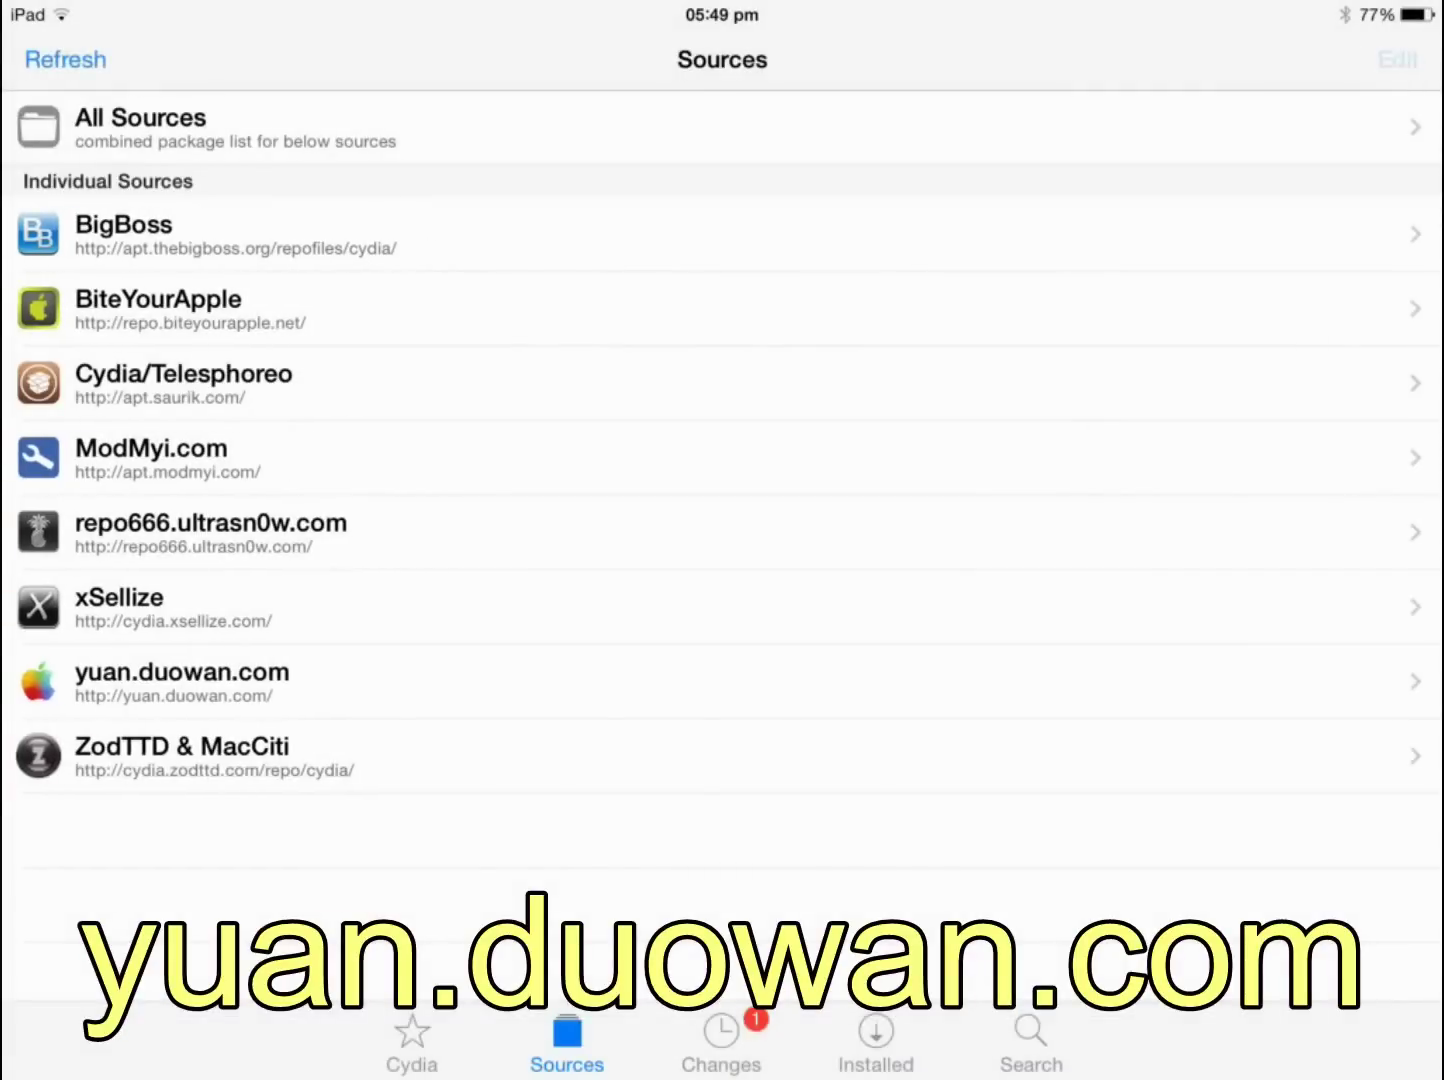
left_click(46, 59)
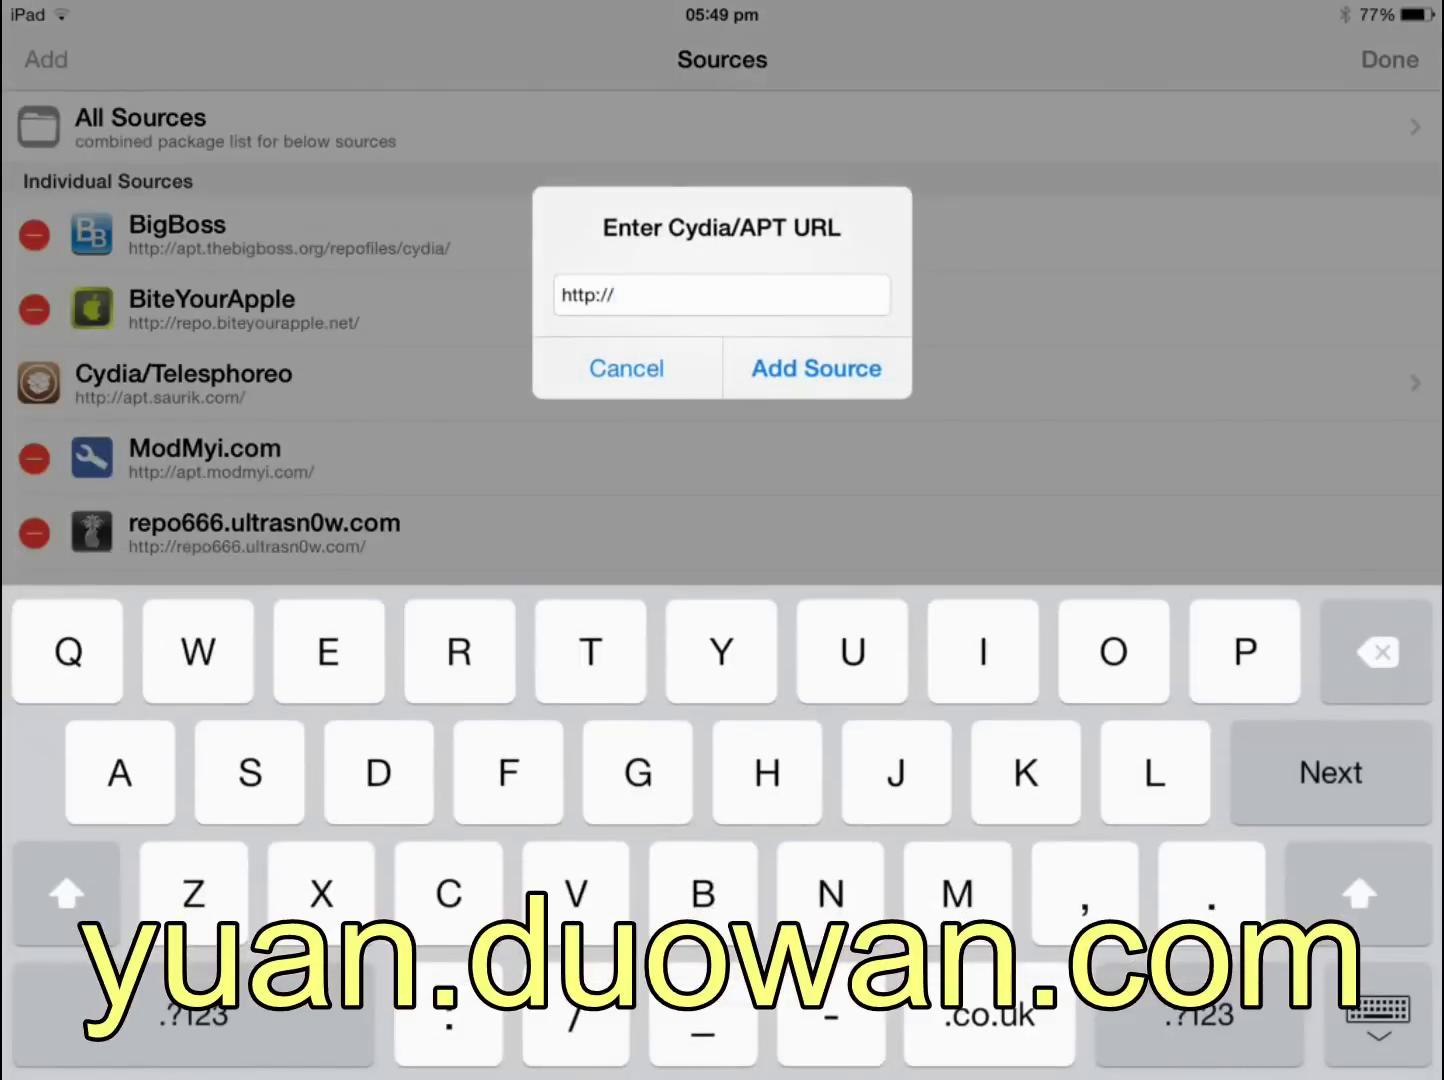
type("y")
type("uan.")
type("duowa")
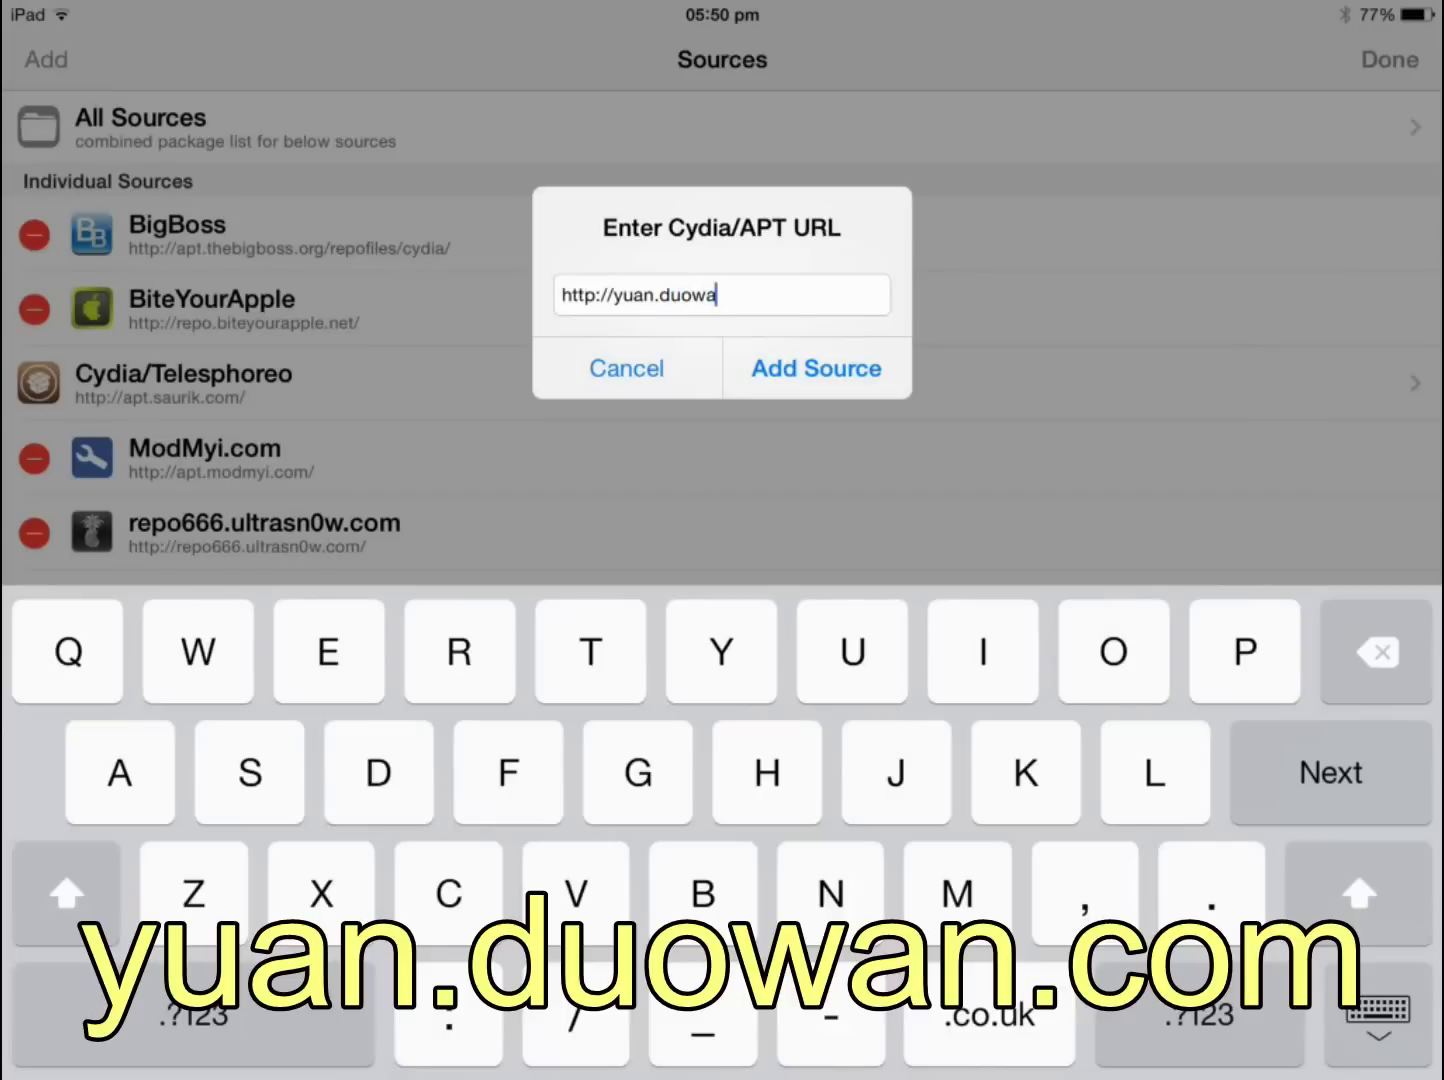
type("n.com")
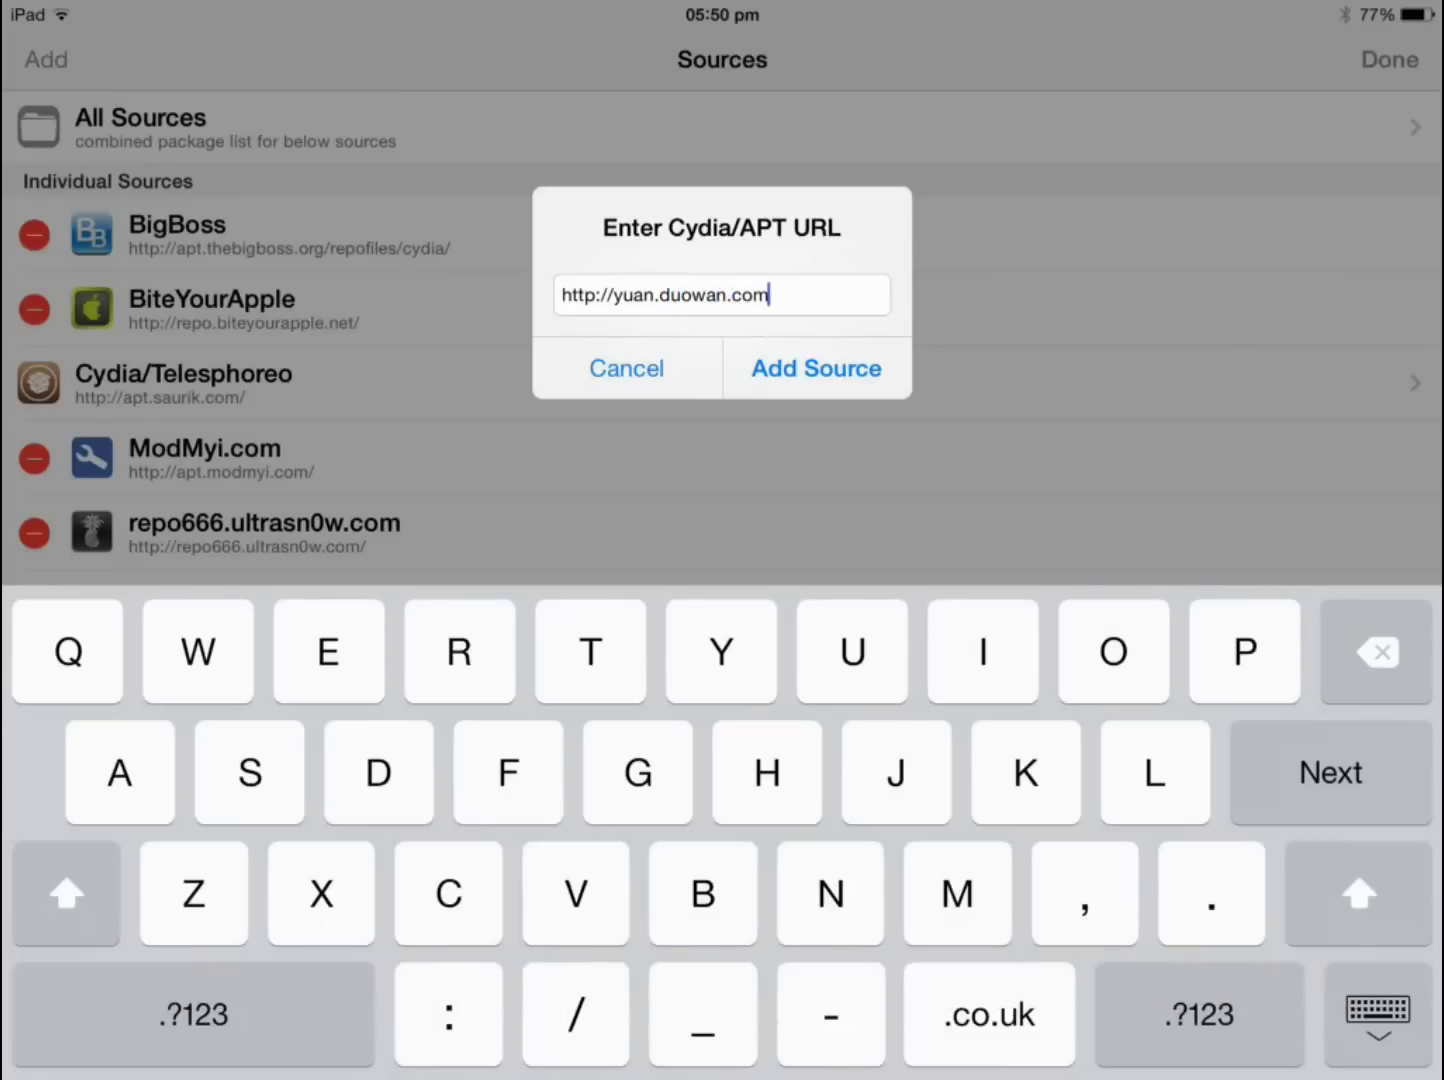
left_click(817, 368)
left_click(817, 368)
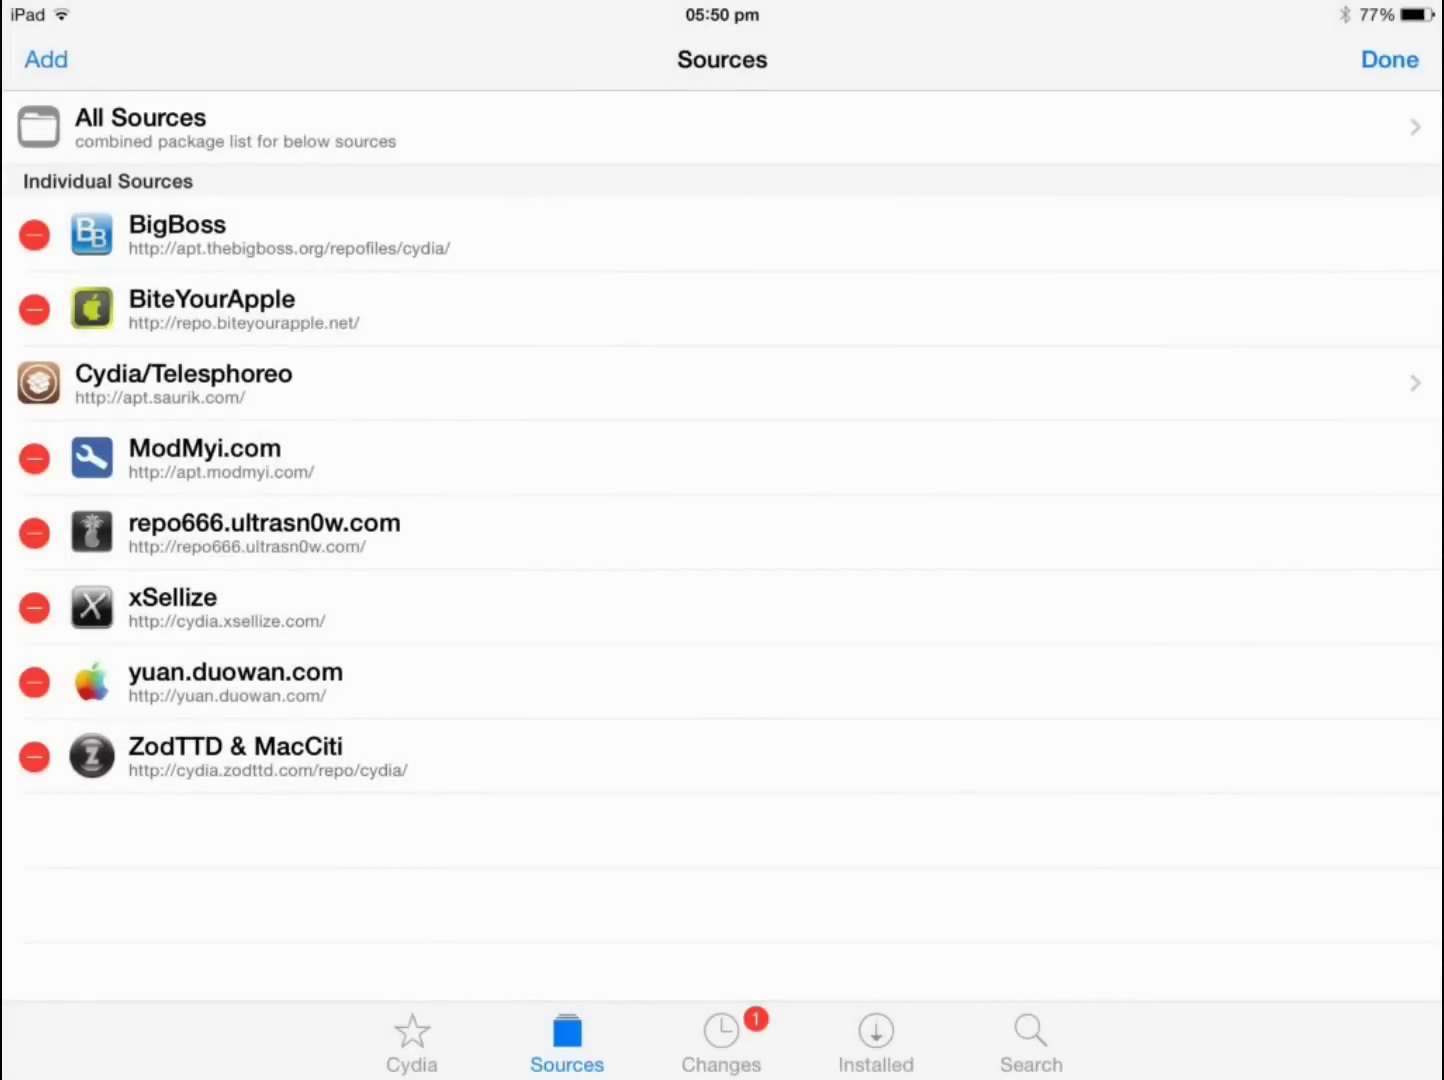
left_click(1389, 59)
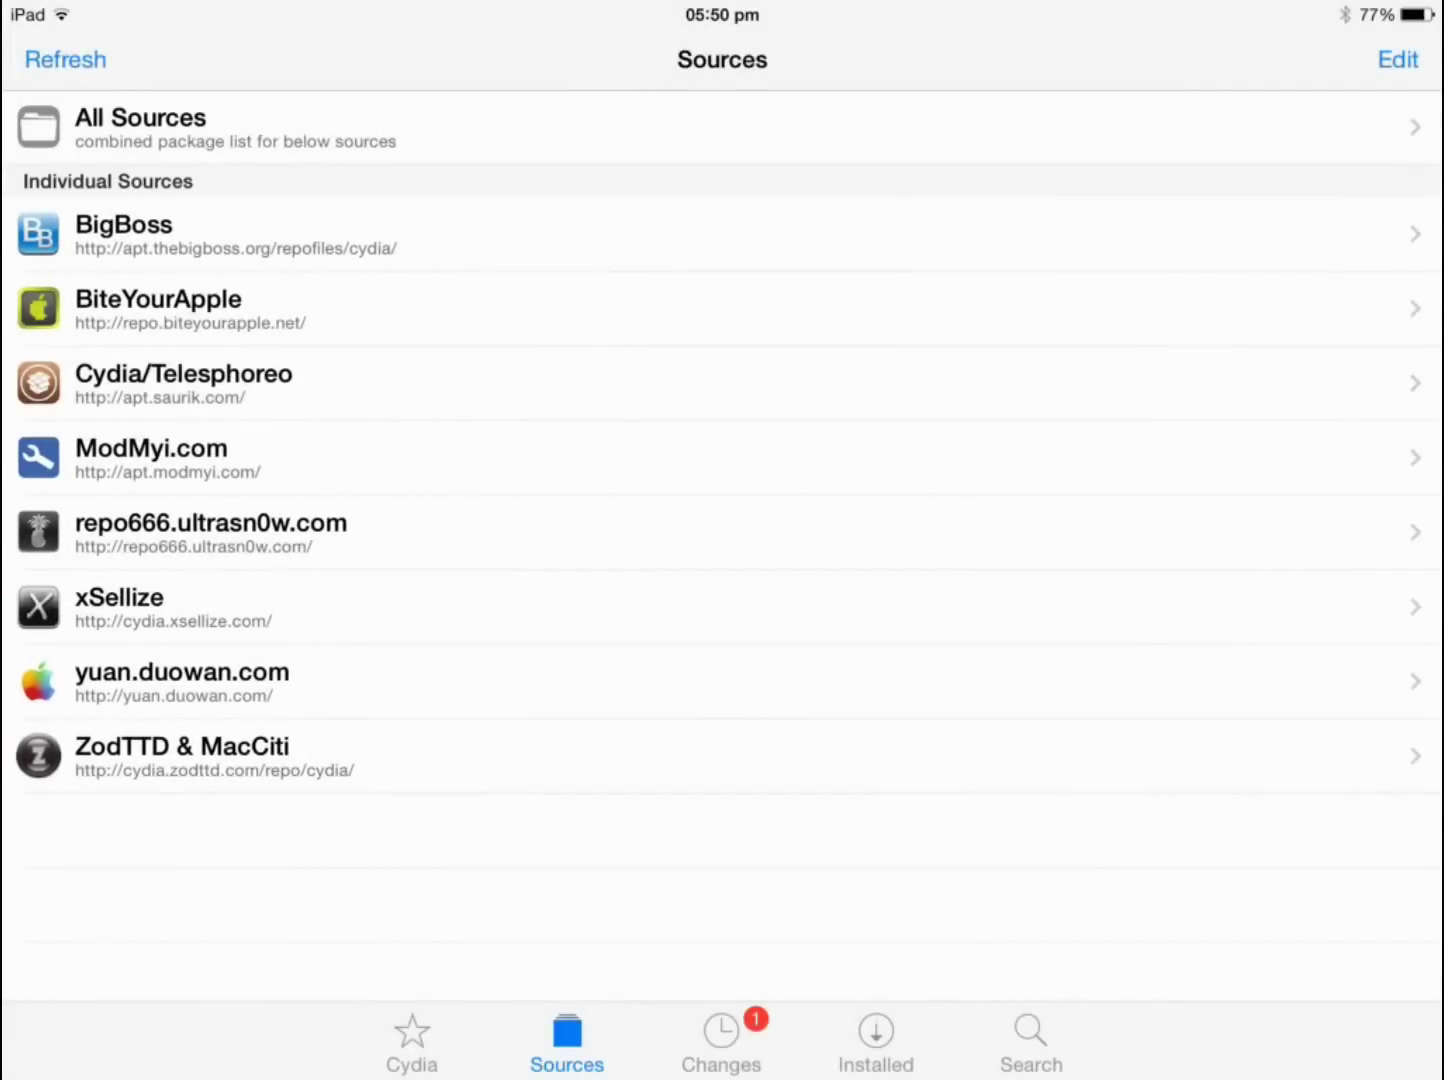
left_click(1031, 1043)
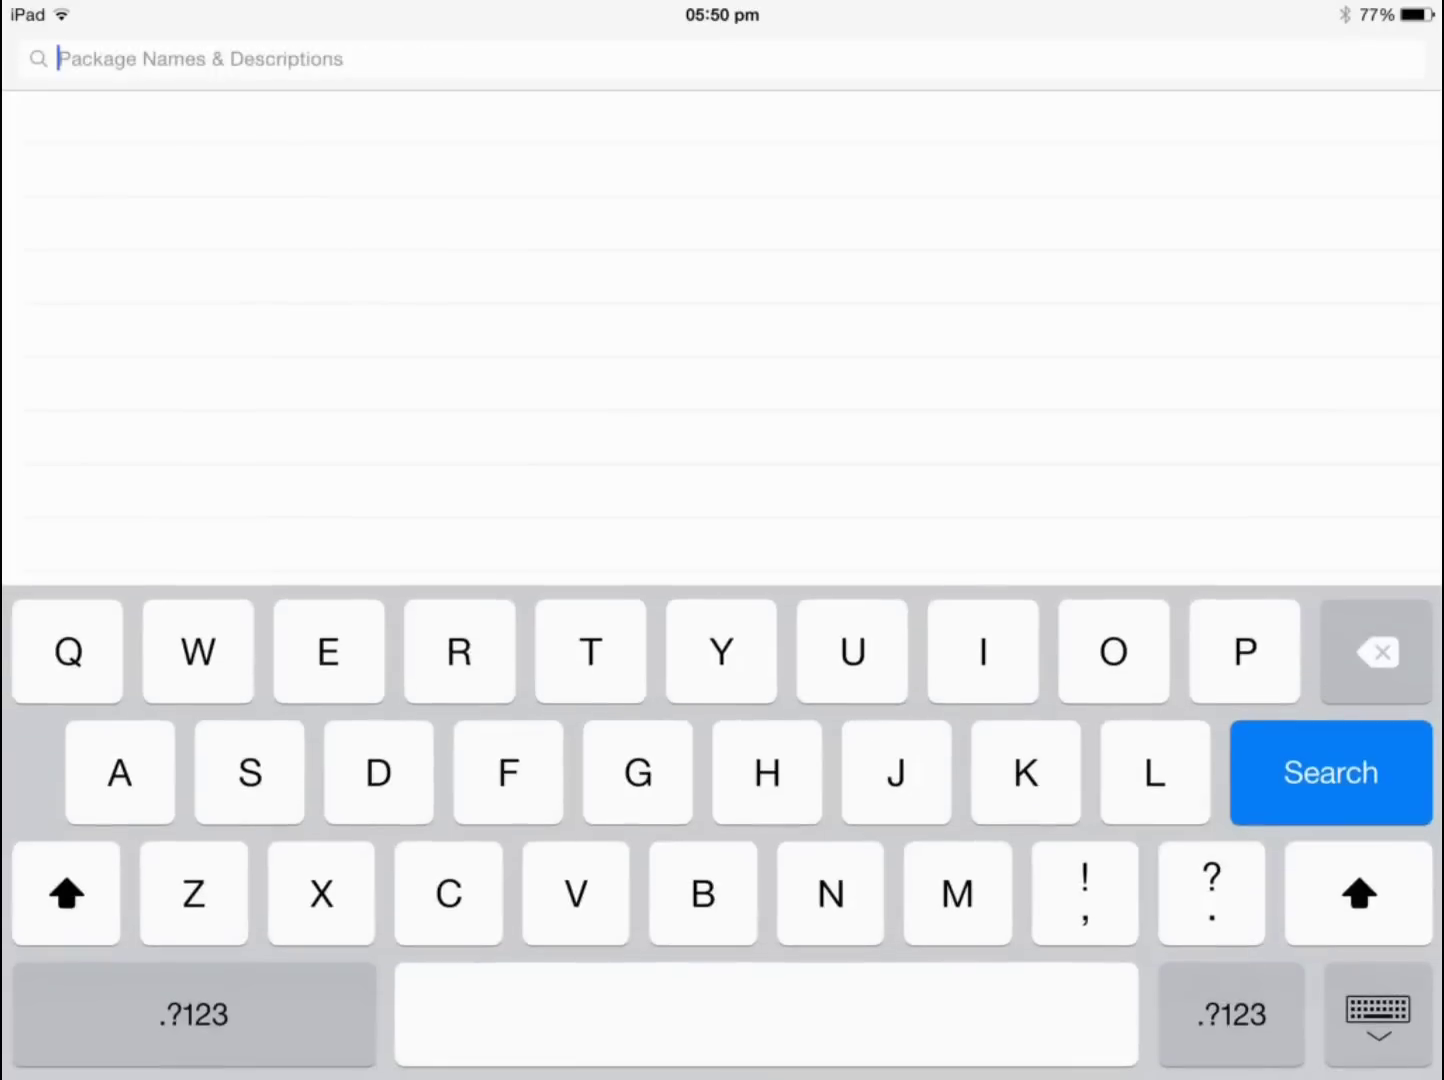
type("Game")
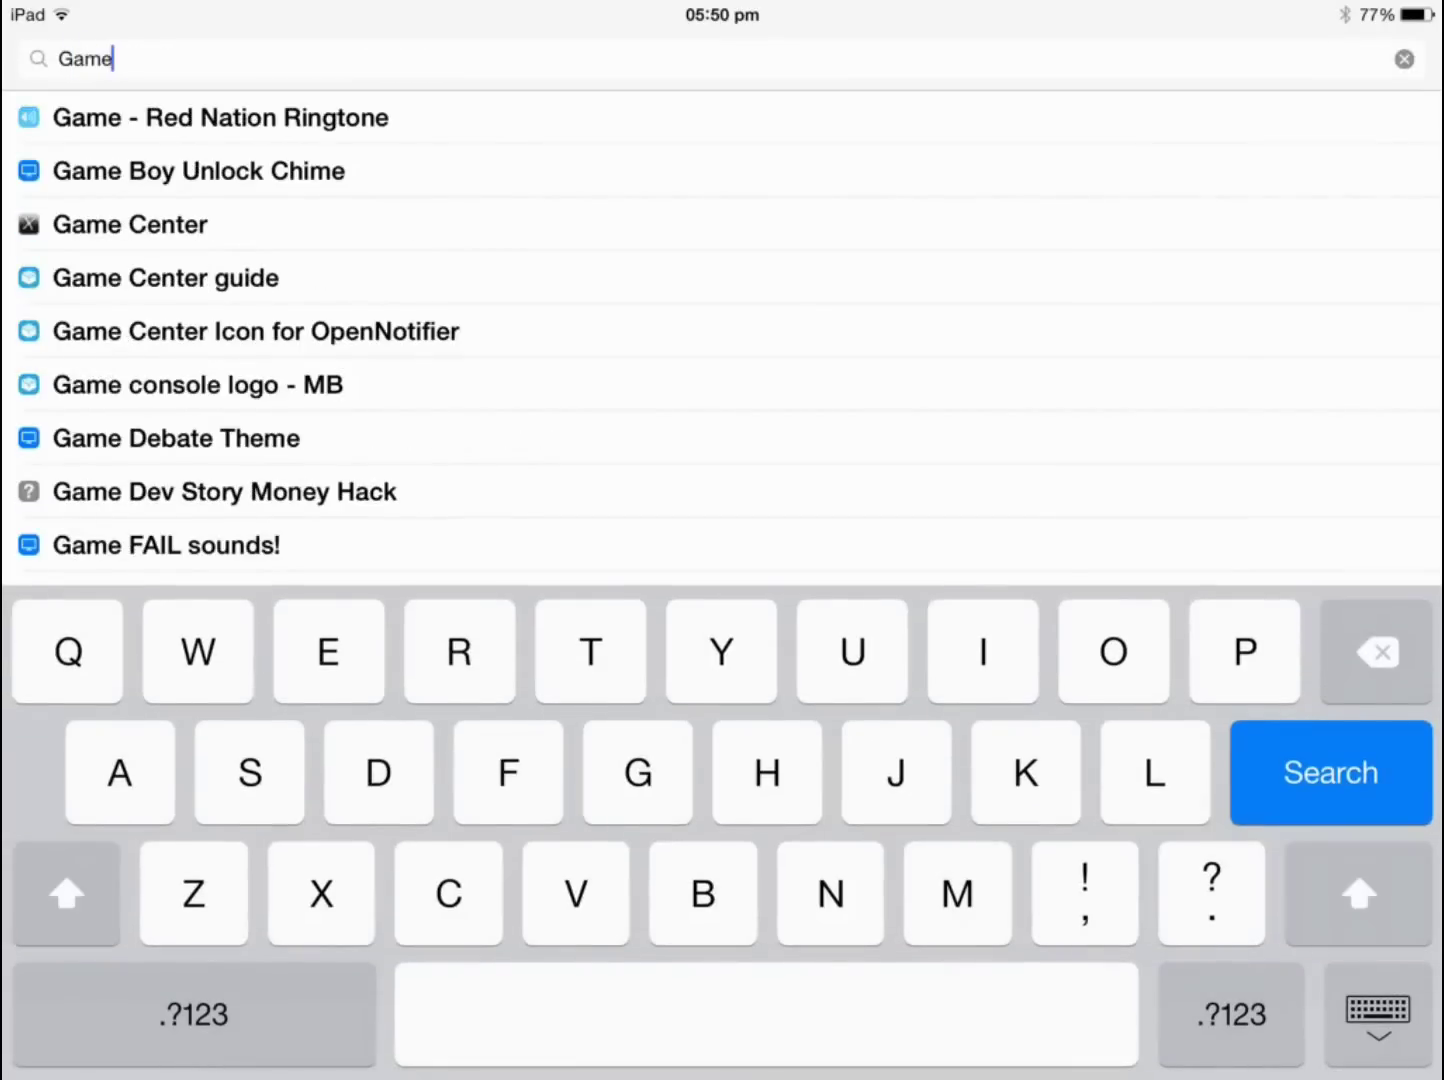
type("player")
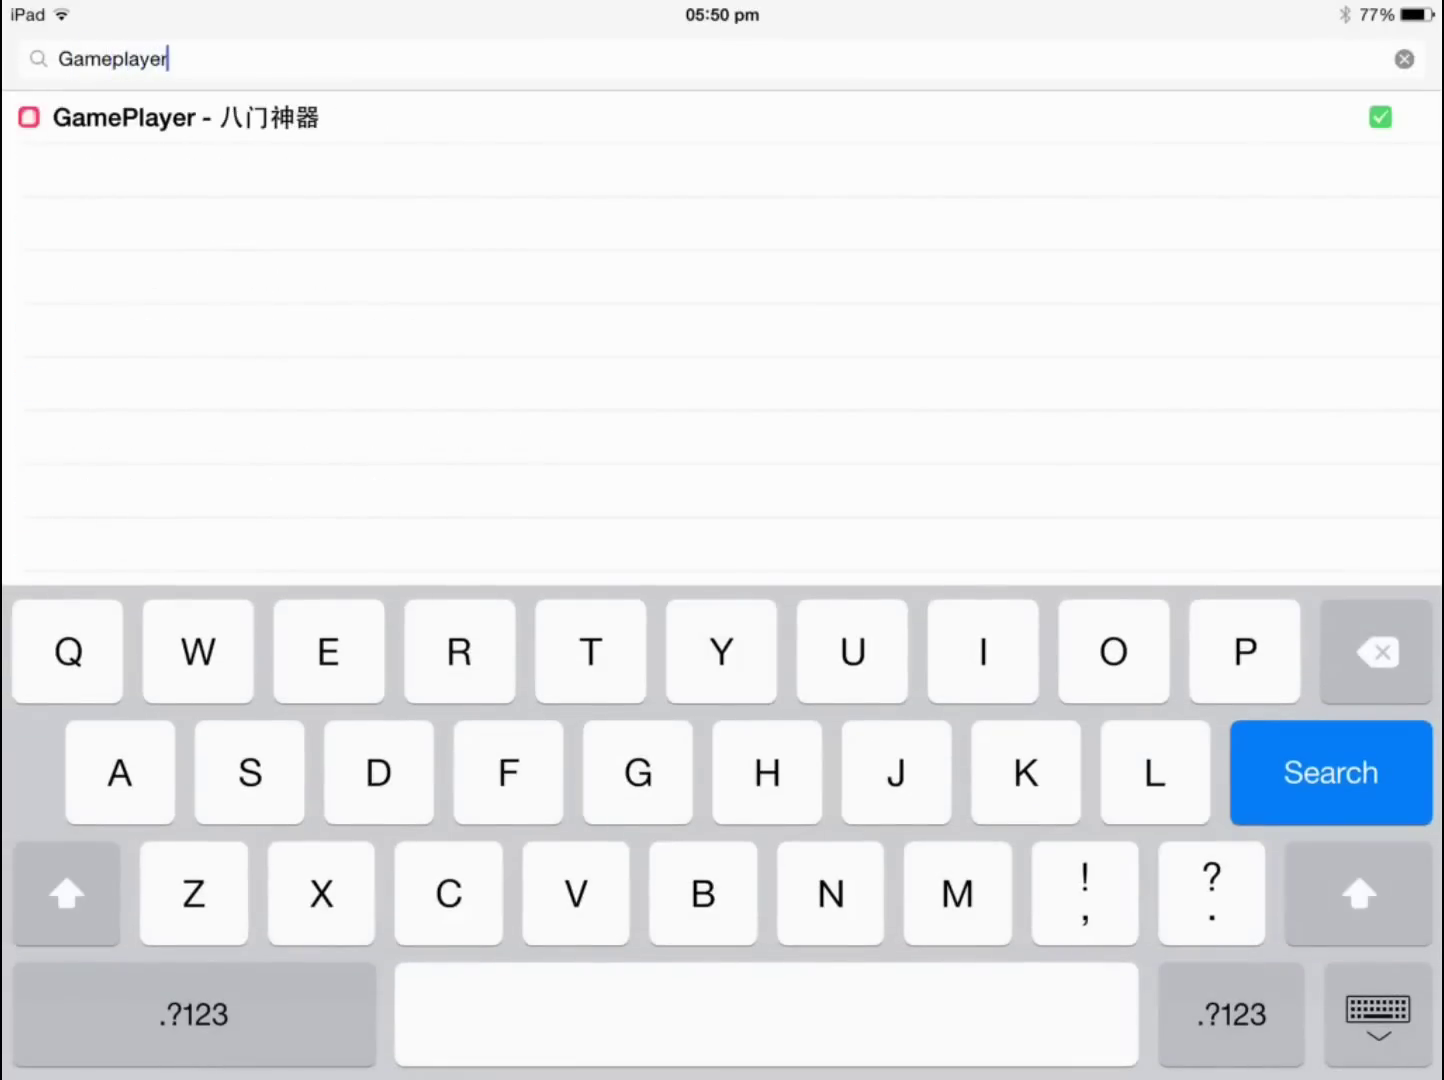
Open the GamePlayer 1.5.4 result from yuan.duowan.com in the 'Gameplayer' search
left_click(181, 117)
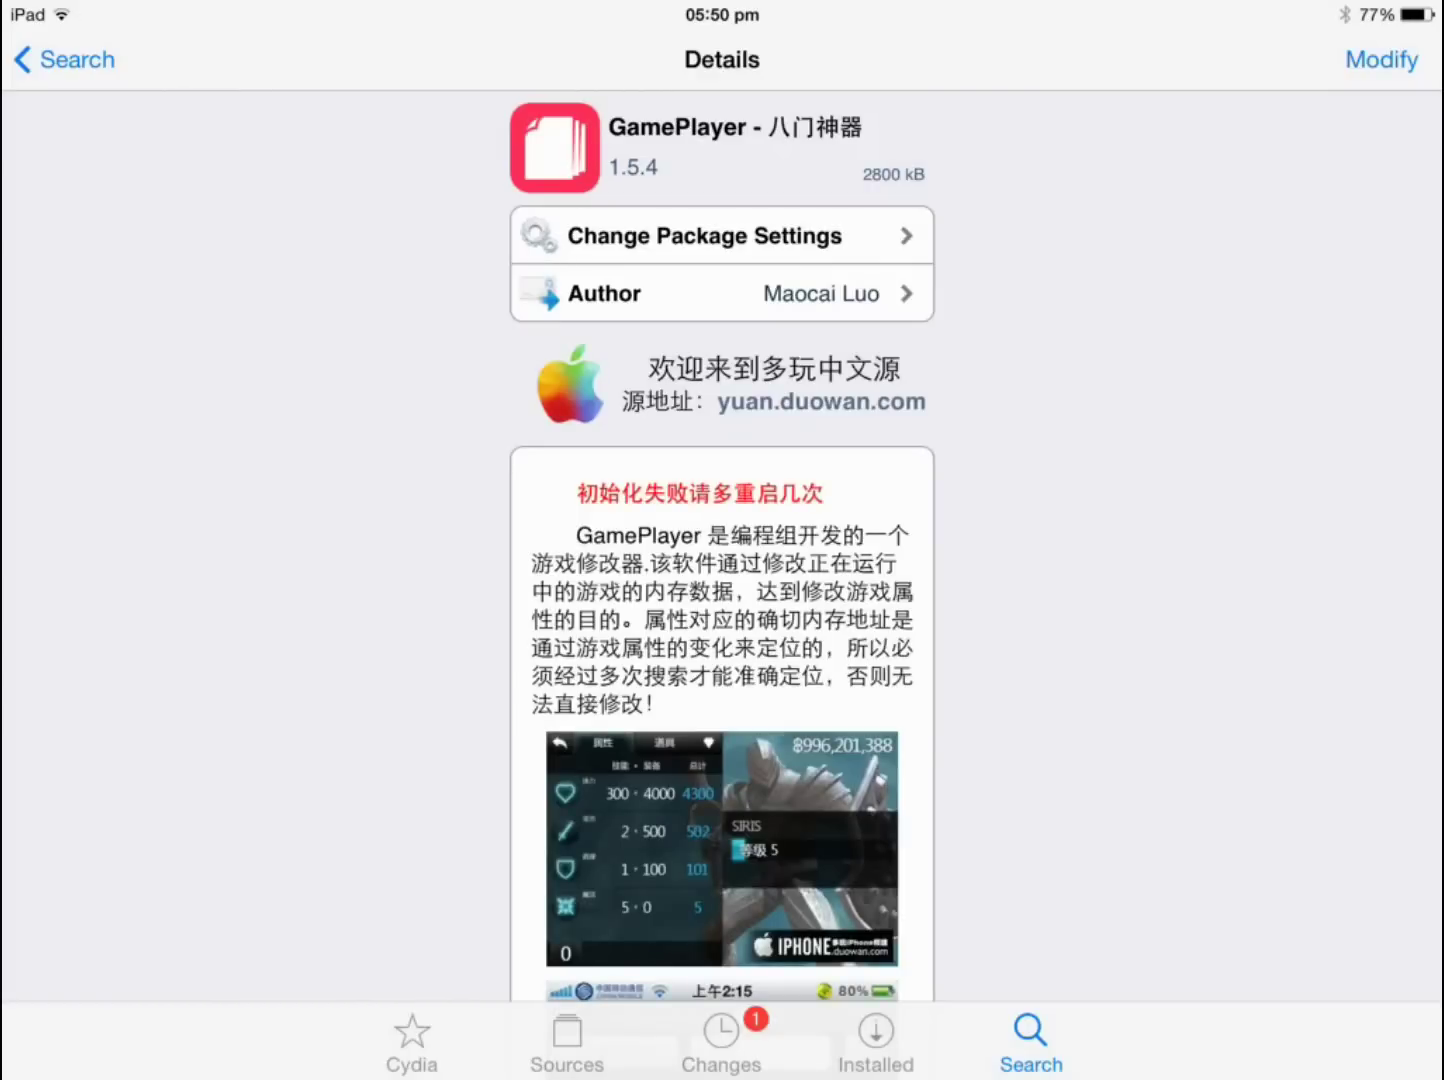
scroll(722, 564, "down", 1)
scroll(723, 564, "down", 3)
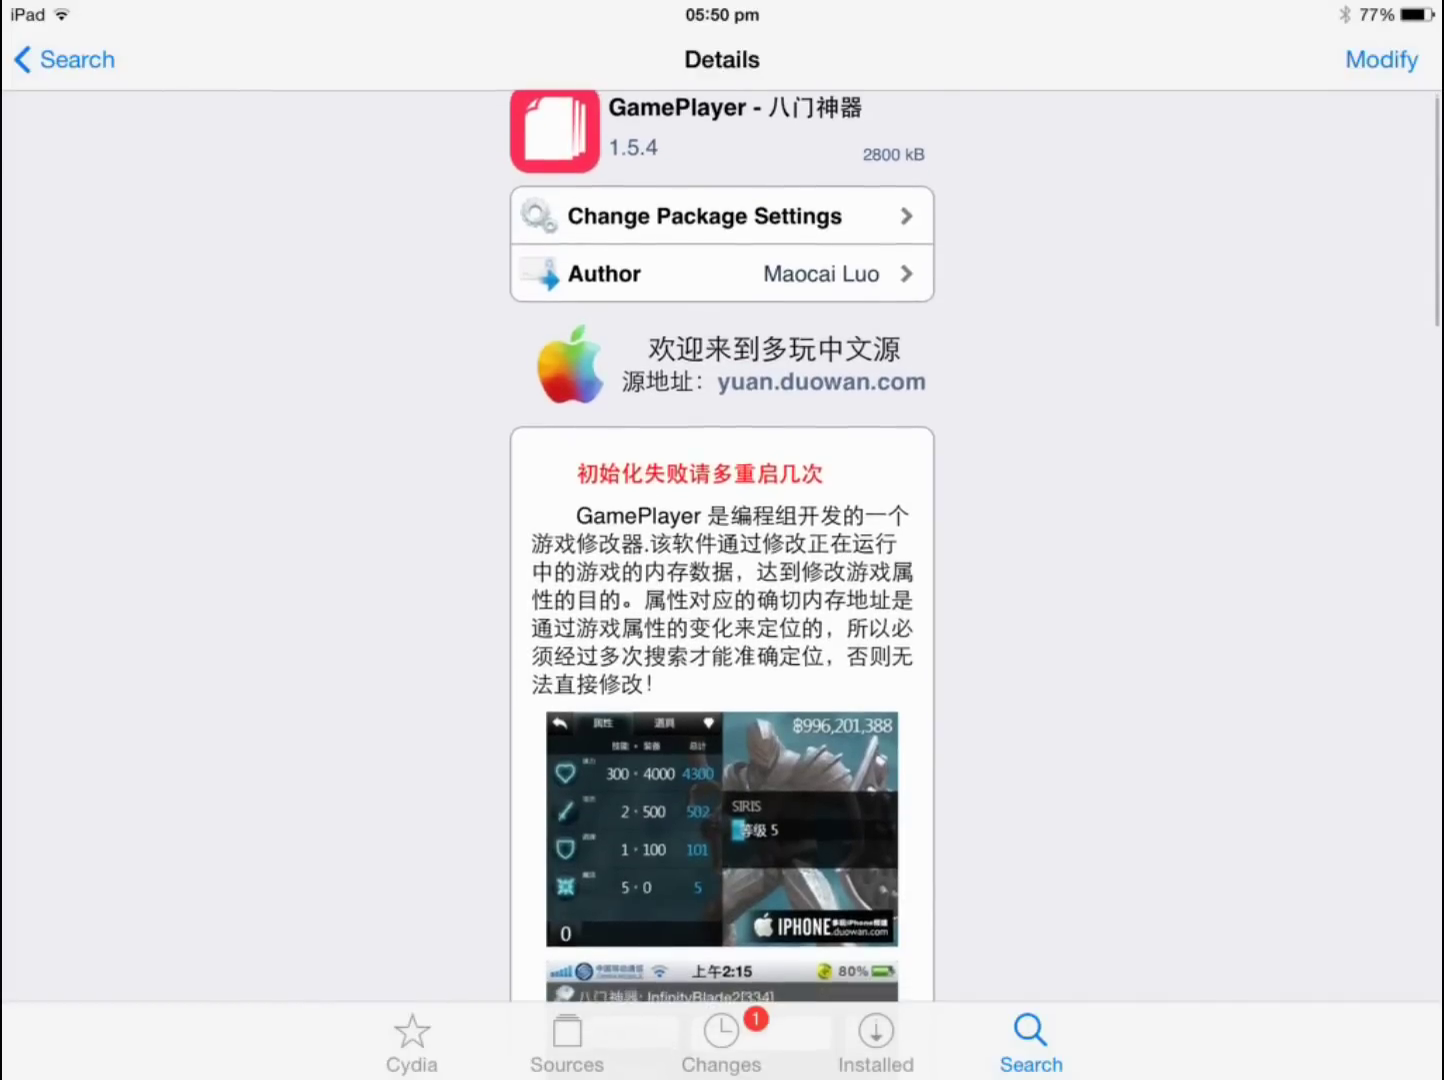
scroll(722, 564, "down", 5)
scroll(723, 564, "up", 10)
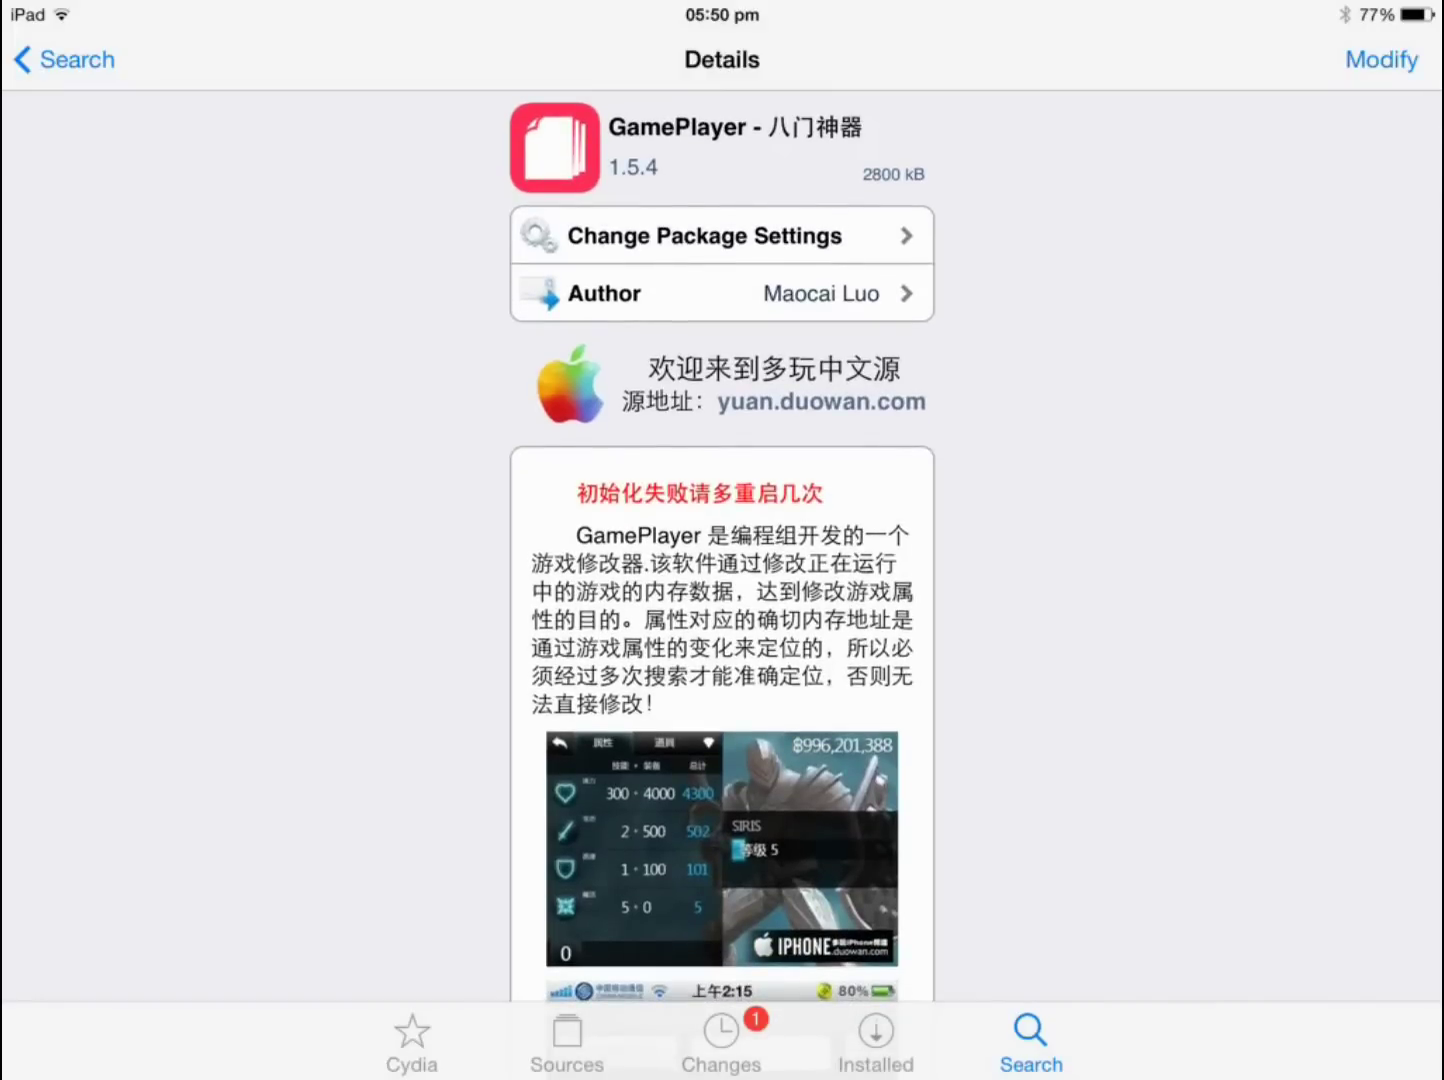
Queue a reinstall of GamePlayer from its Modify options
left_click(1380, 59)
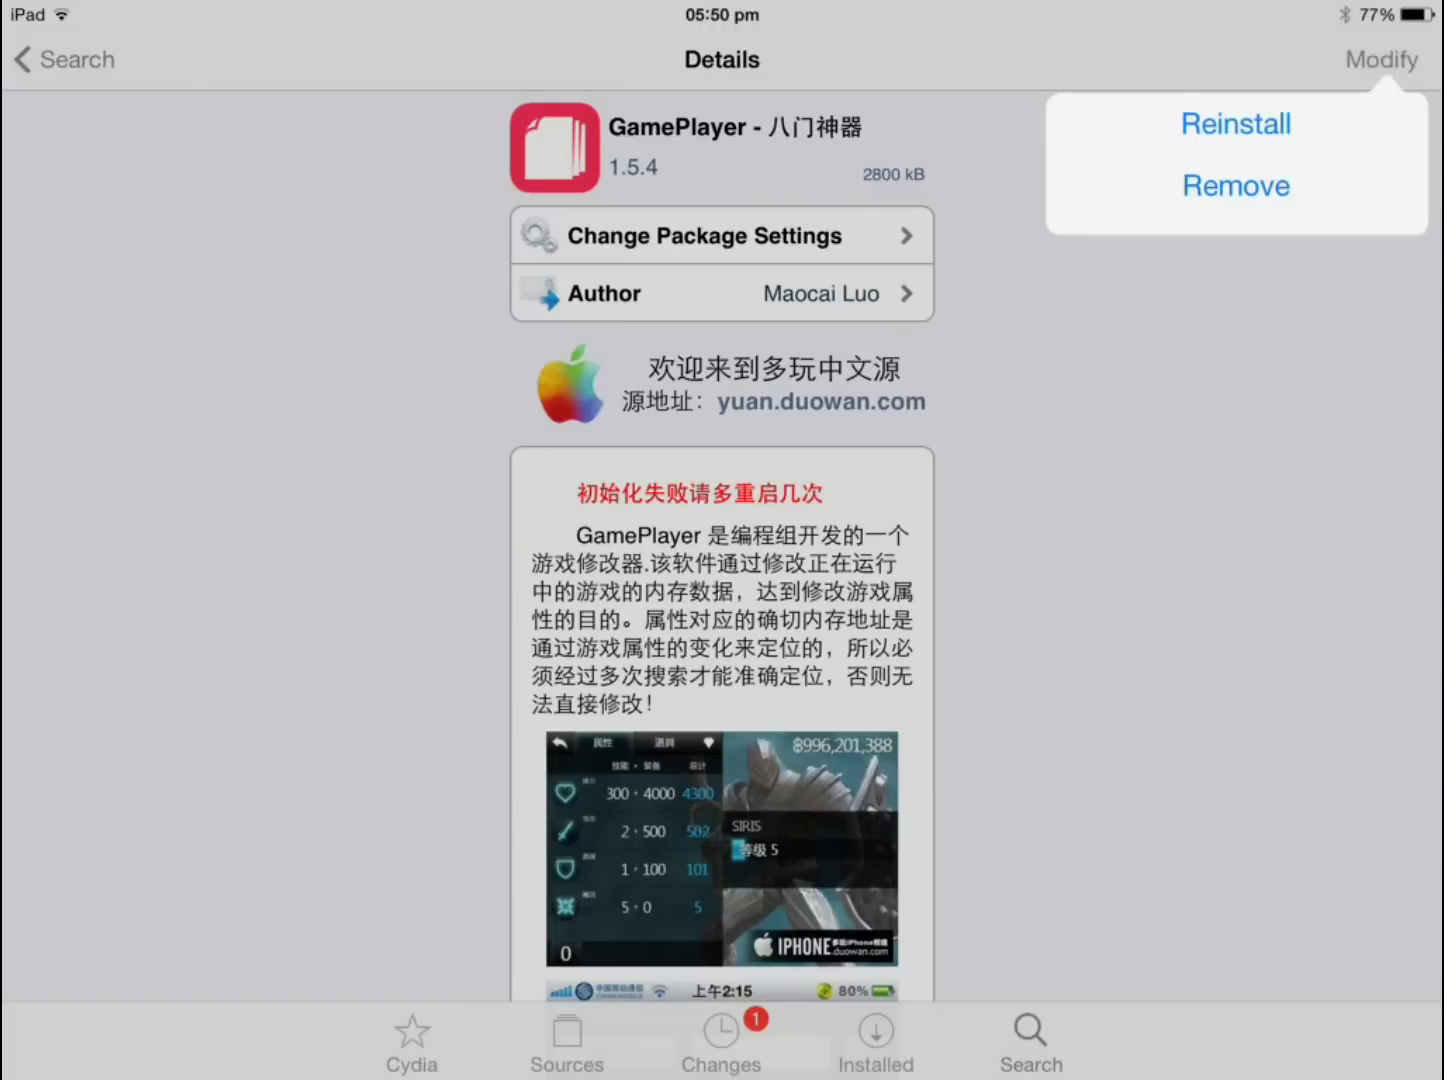
left_click(1236, 124)
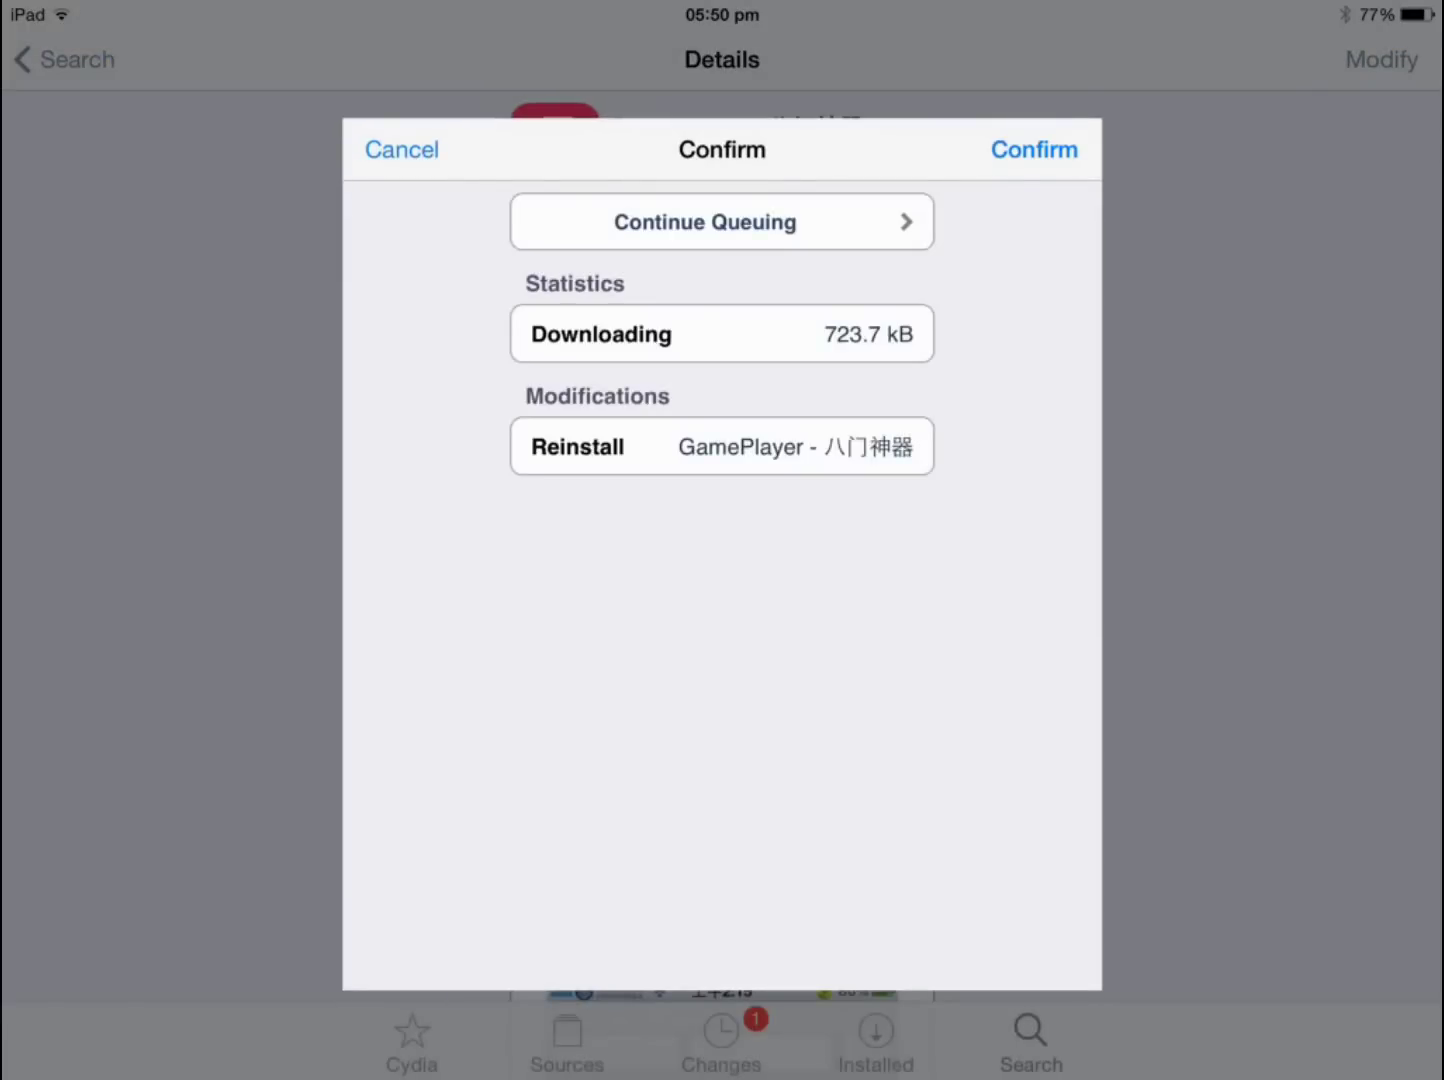
Confirm the 723.7 kB GamePlayer reinstall and return to the home screen
left_click(1034, 149)
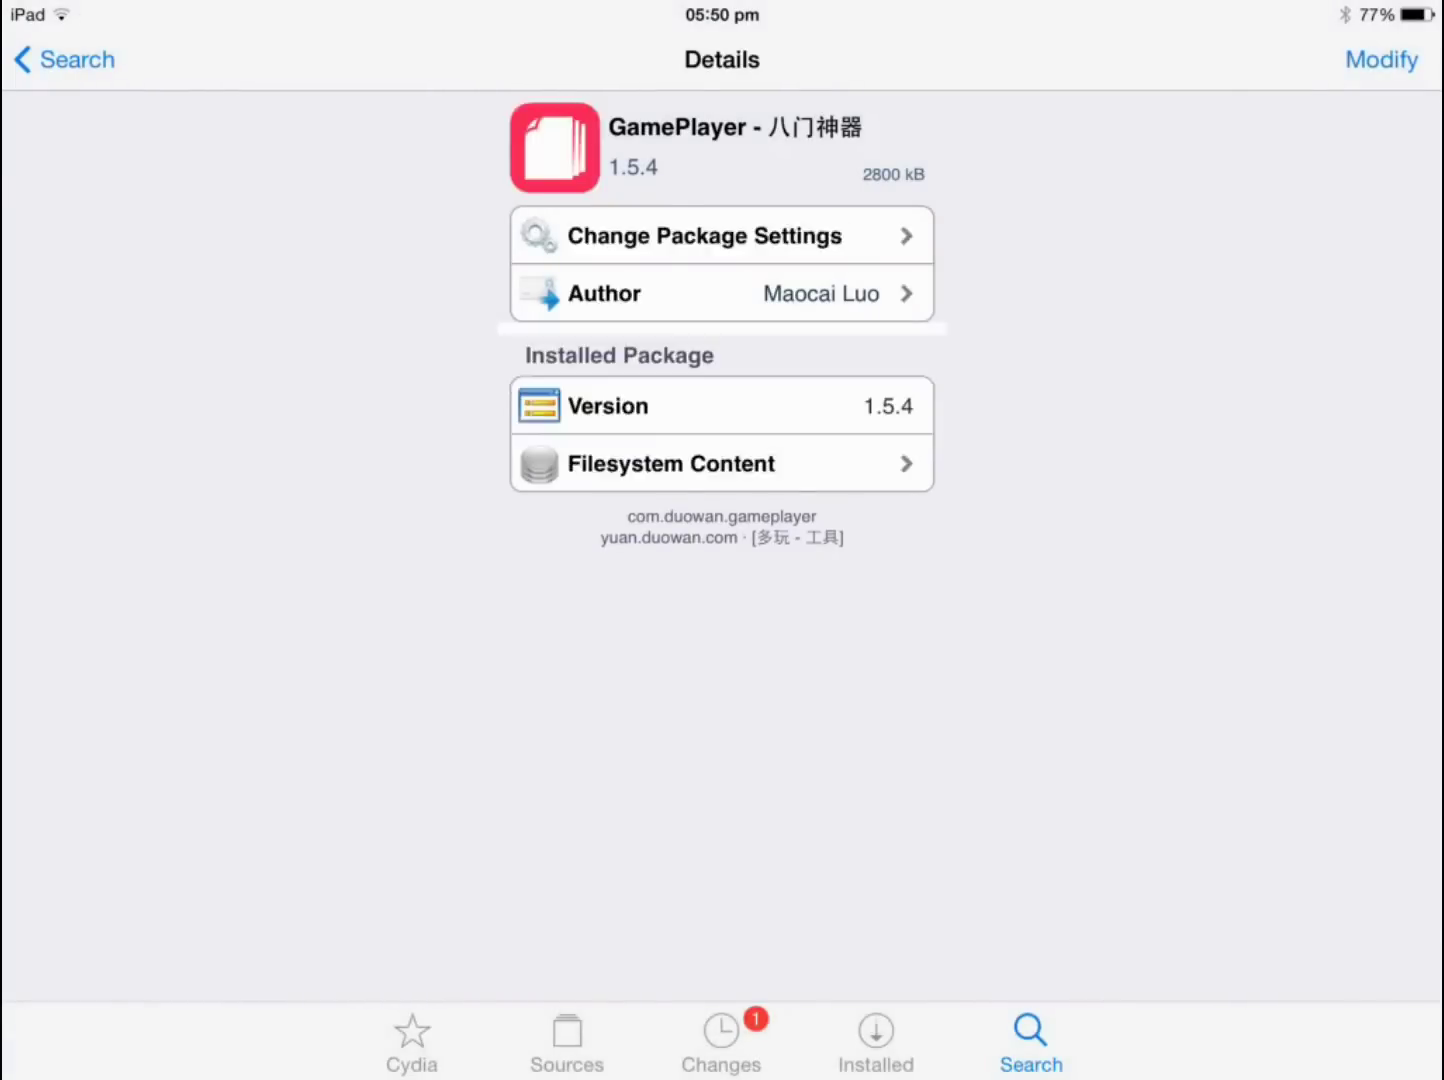
key("super")
scroll(722, 451, "right", 1)
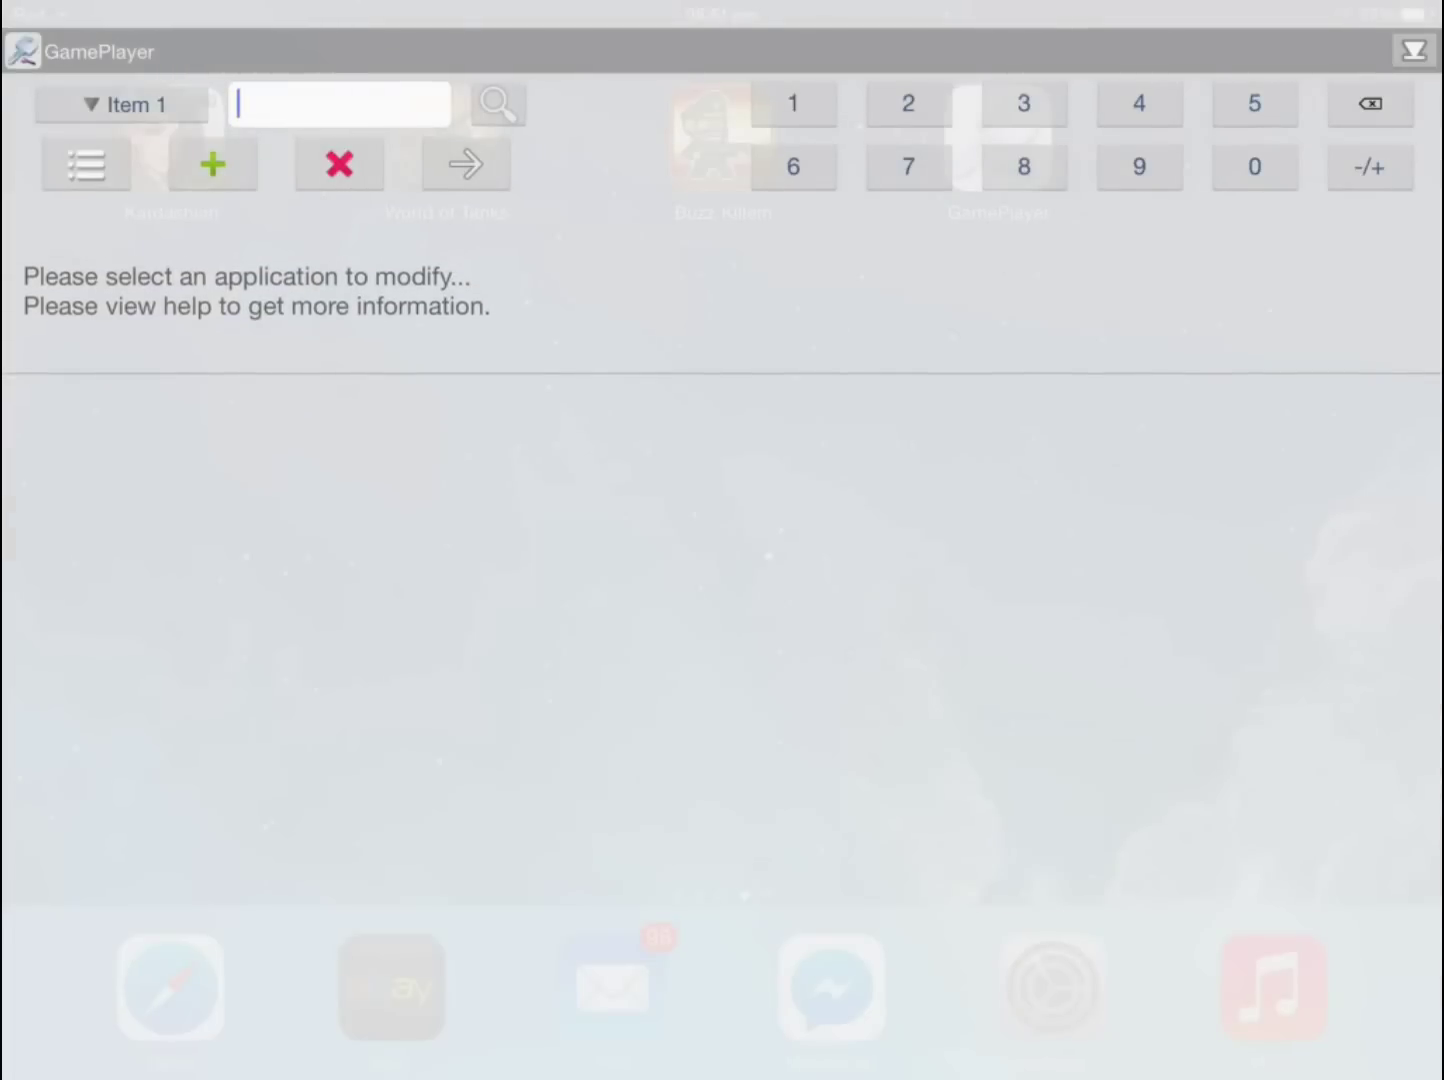
Attach GamePlayer to Airplane! through Select application
left_click(87, 165)
left_click(342, 71)
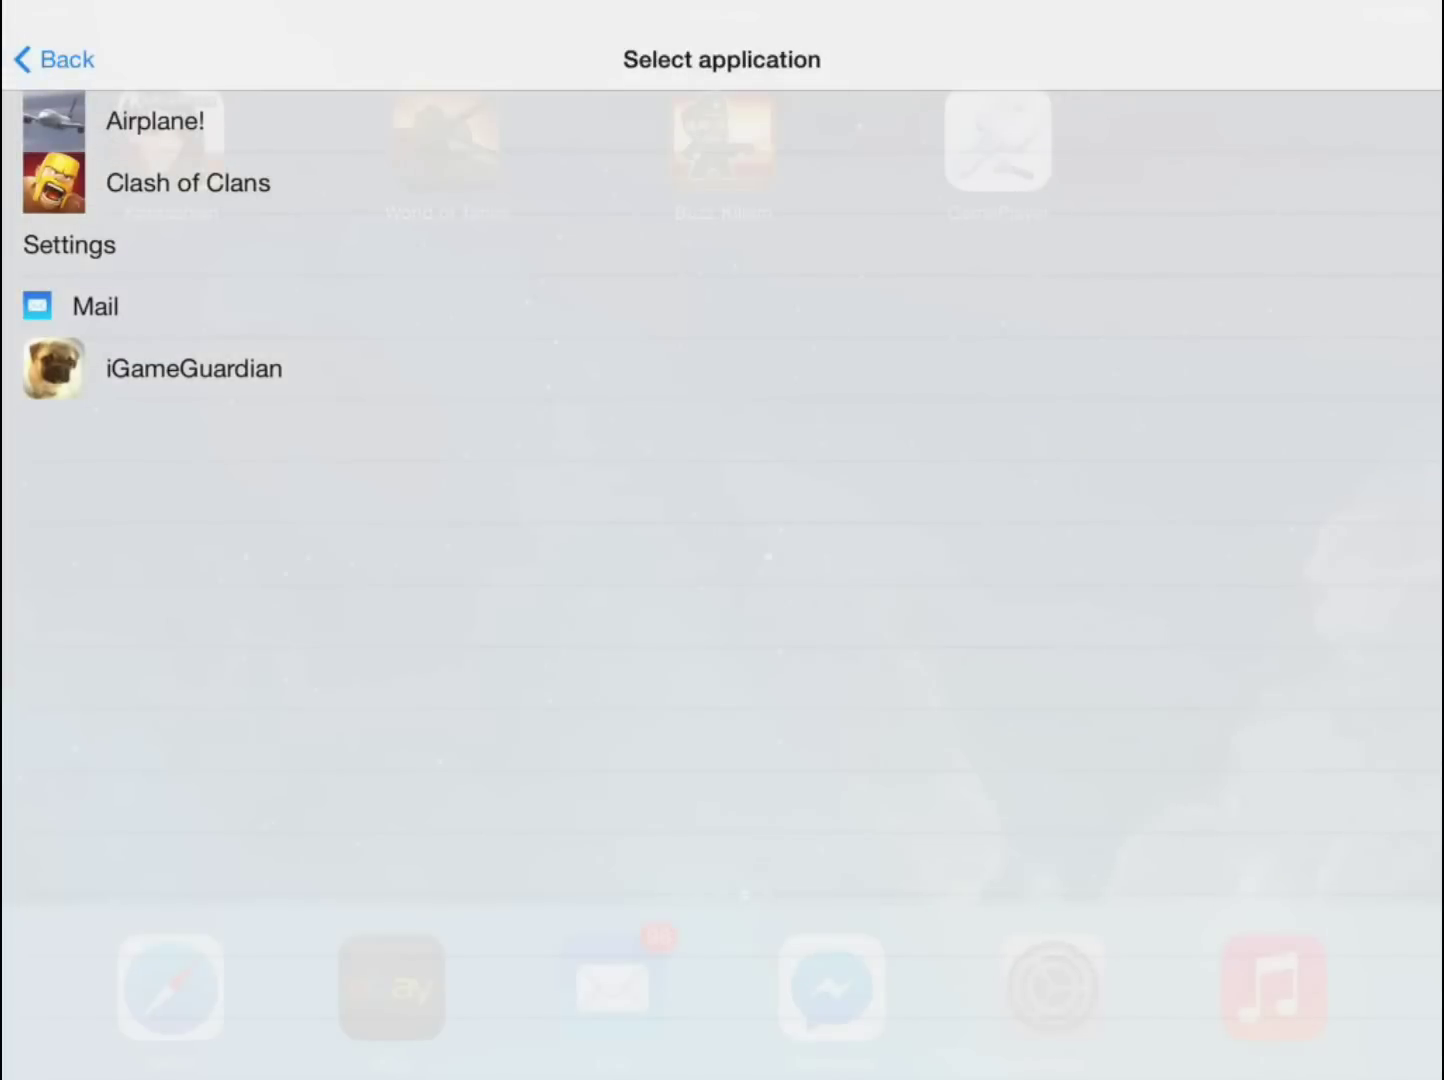
left_click(154, 120)
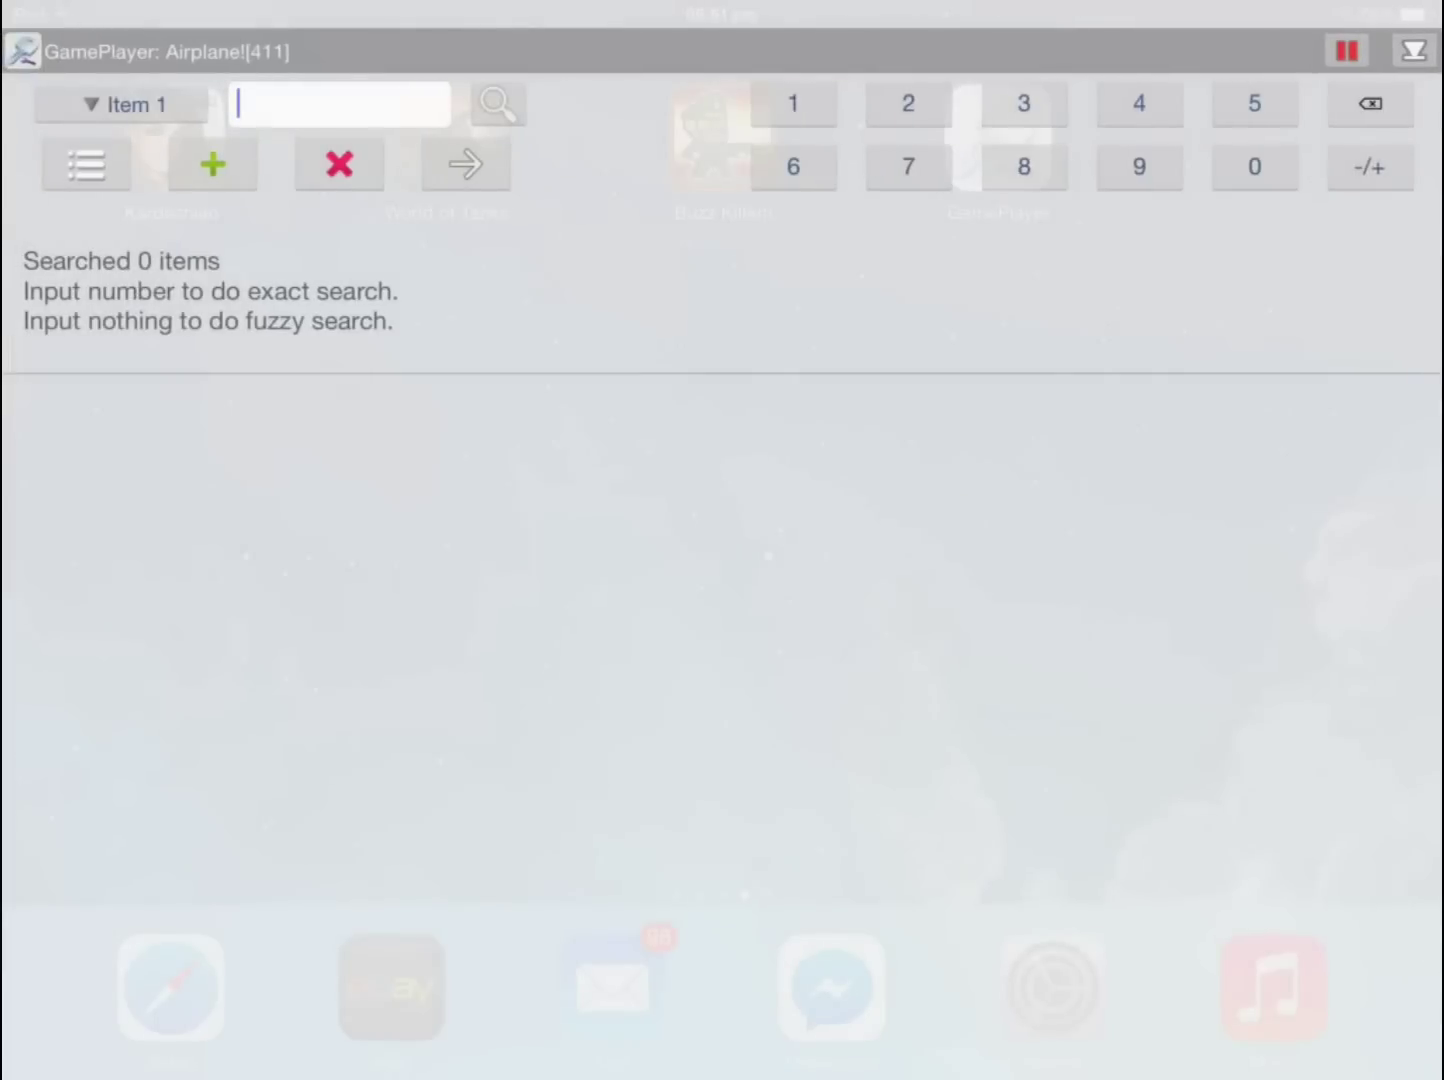
Run an exact memory search for the value 477 with a chosen value type
left_click(1139, 103)
left_click(908, 166)
left_click(908, 166)
left_click(498, 104)
left_click(338, 239)
scroll(722, 643, "down", 10)
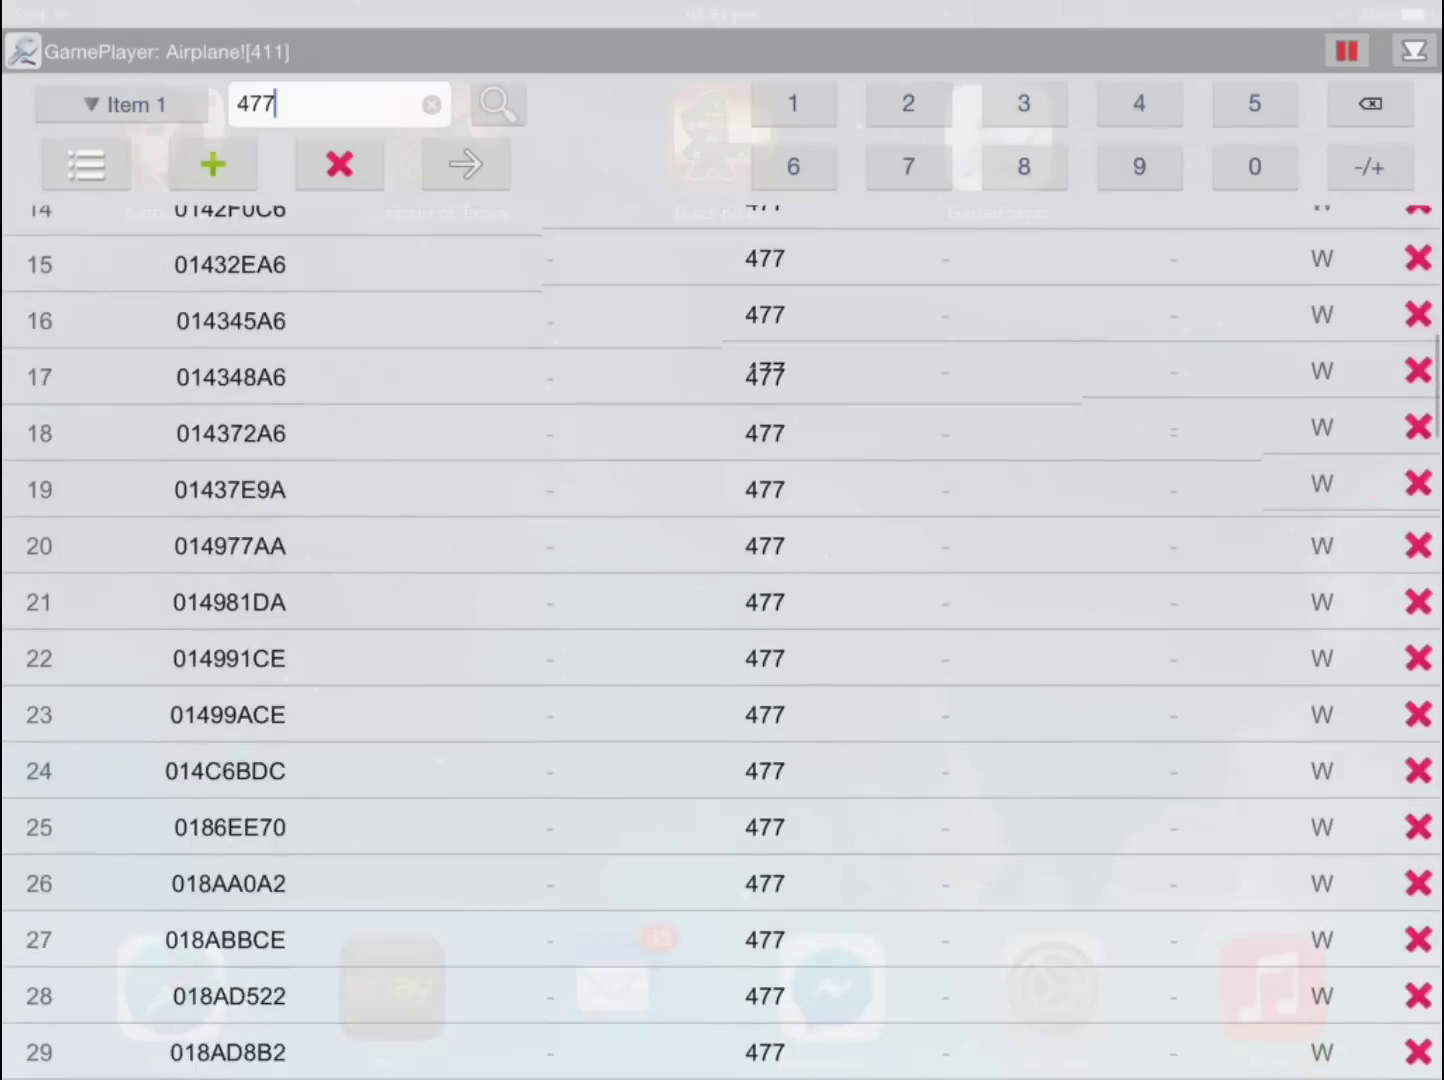
scroll(722, 643, "up", 10)
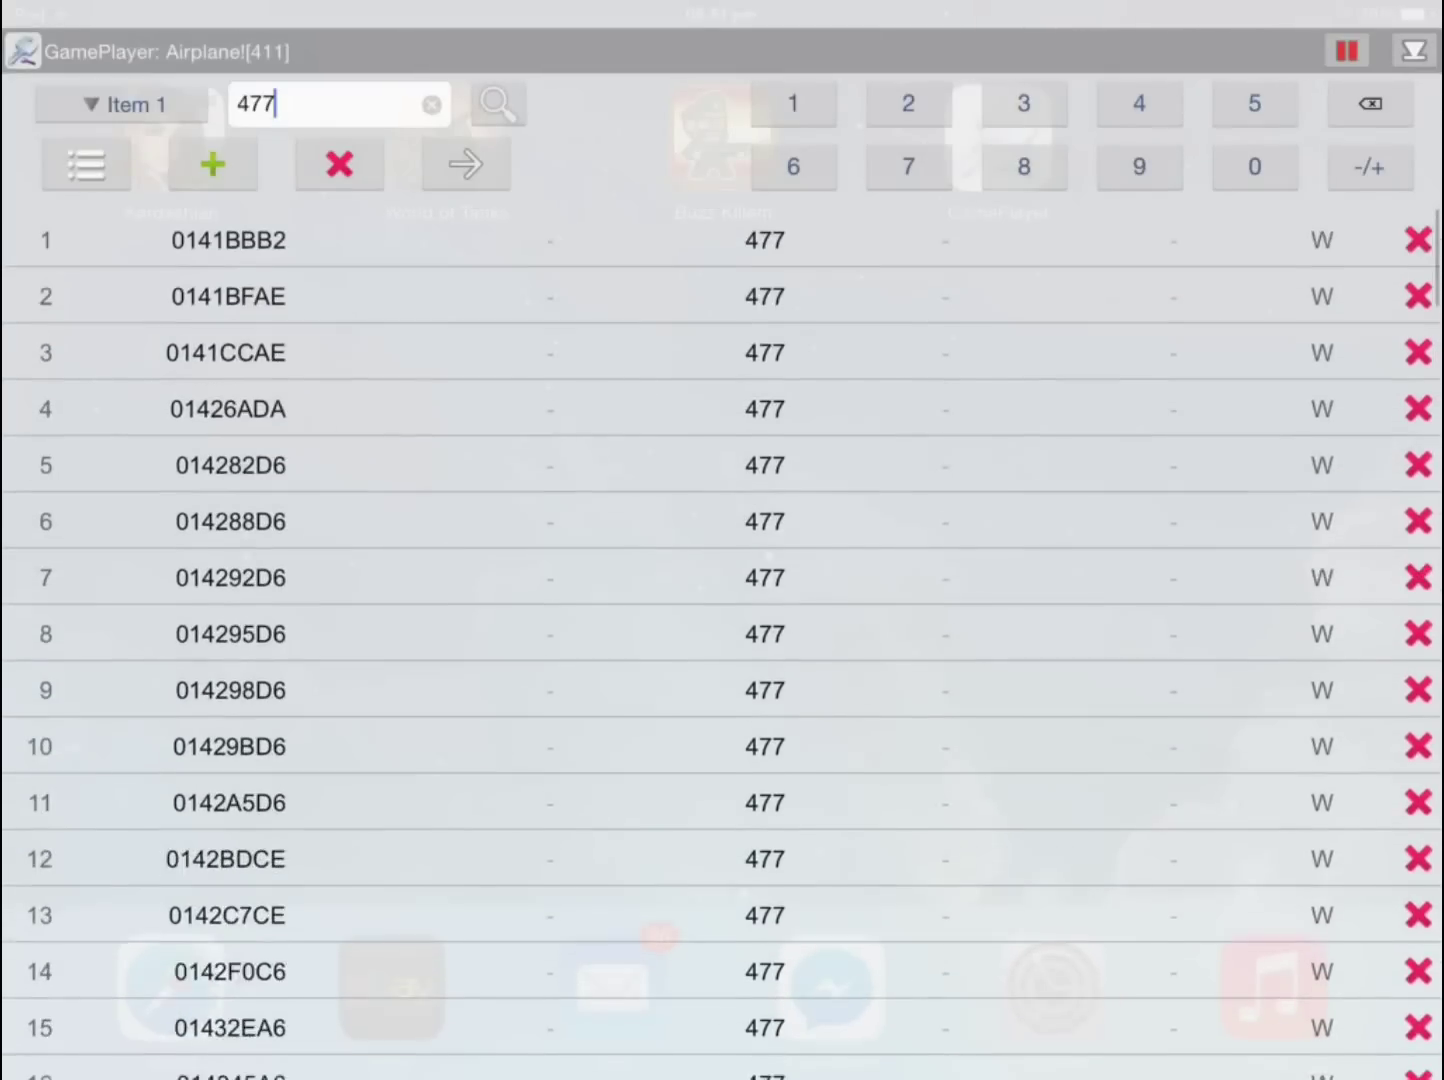
Apply a plain modify to the 477 result at address 0141CCAE and close the entry
left_click(722, 346)
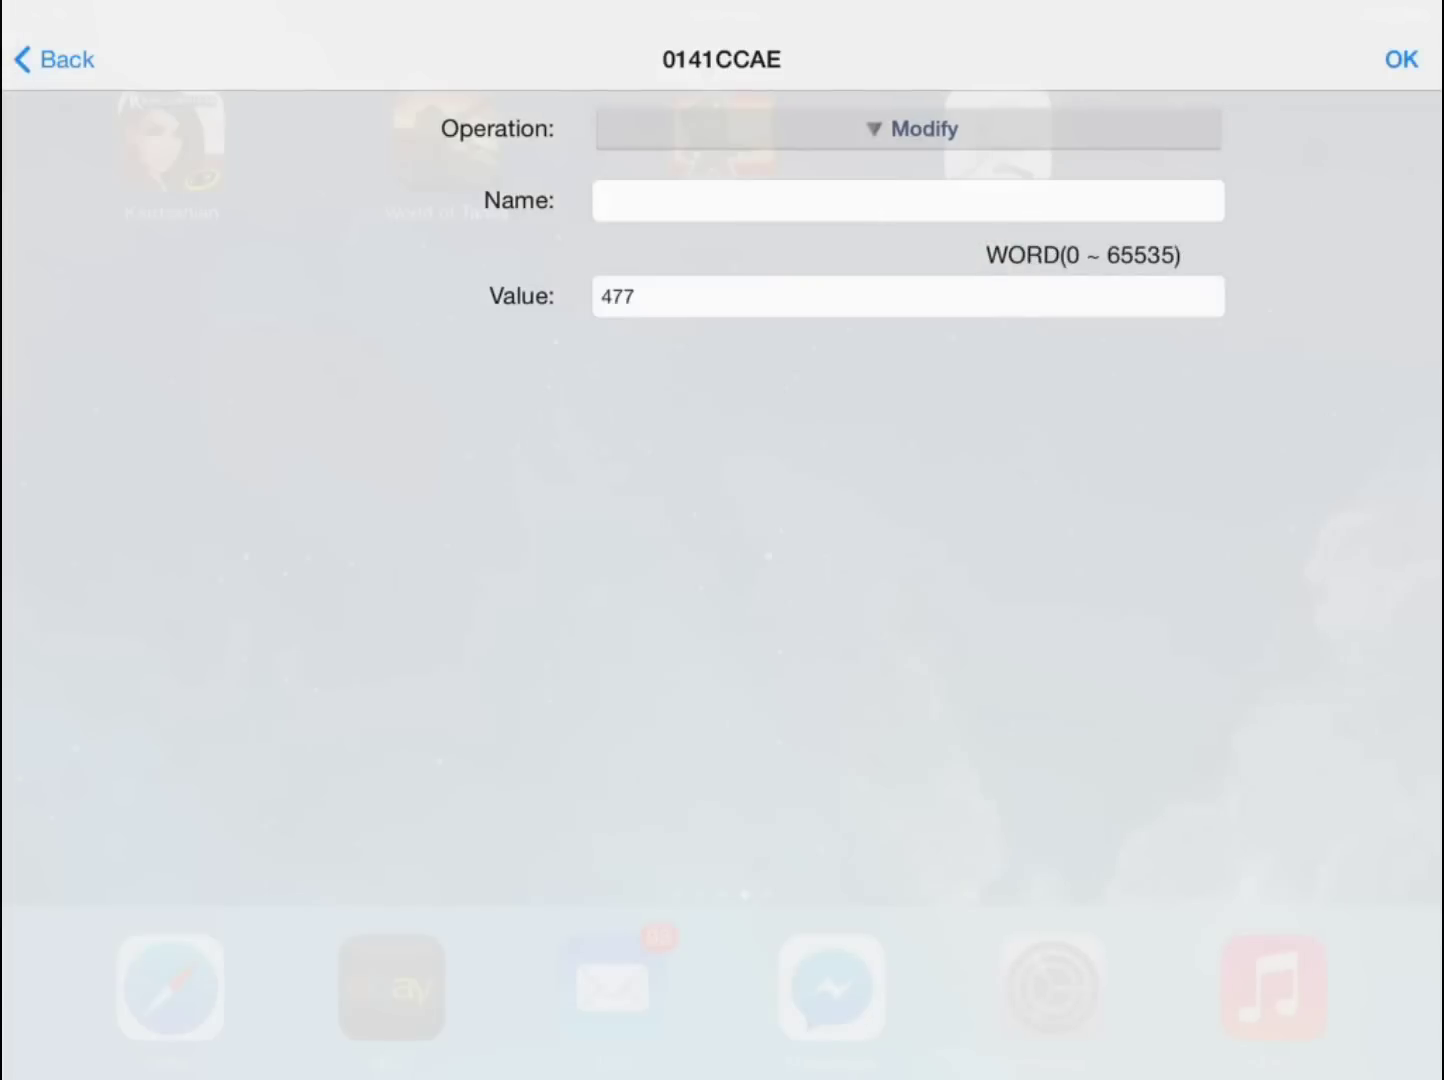
left_click(909, 129)
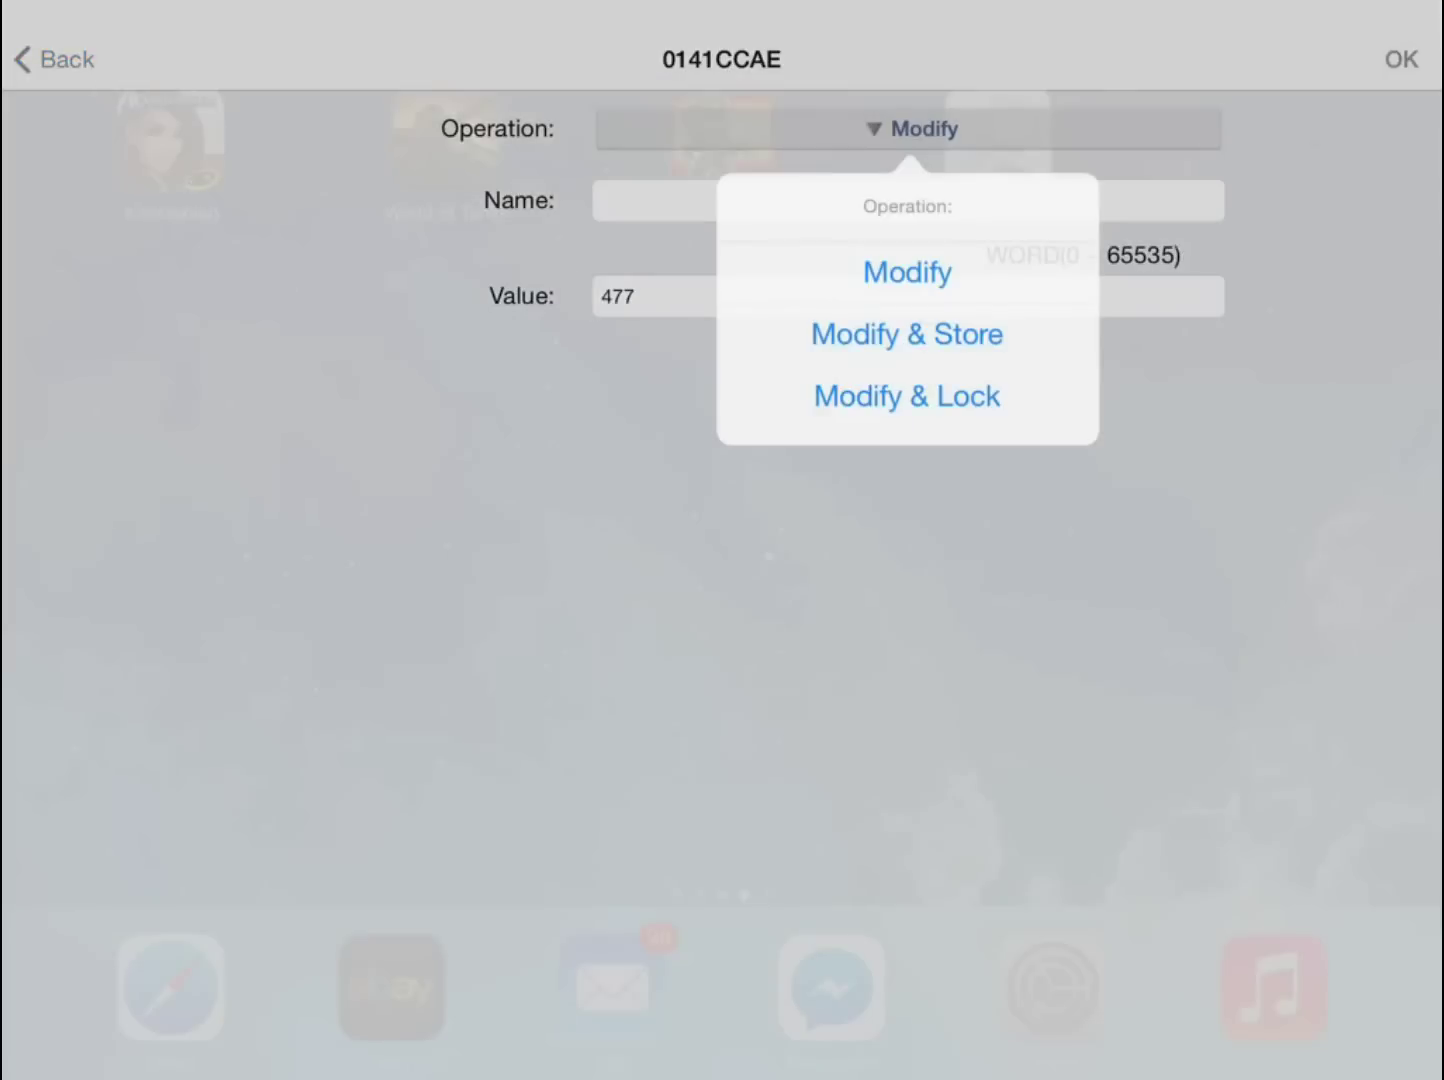
left_click(905, 270)
left_click(53, 59)
Dismiss GamePlayer's overlay and launch Airplane! from its home page
left_click(1402, 52)
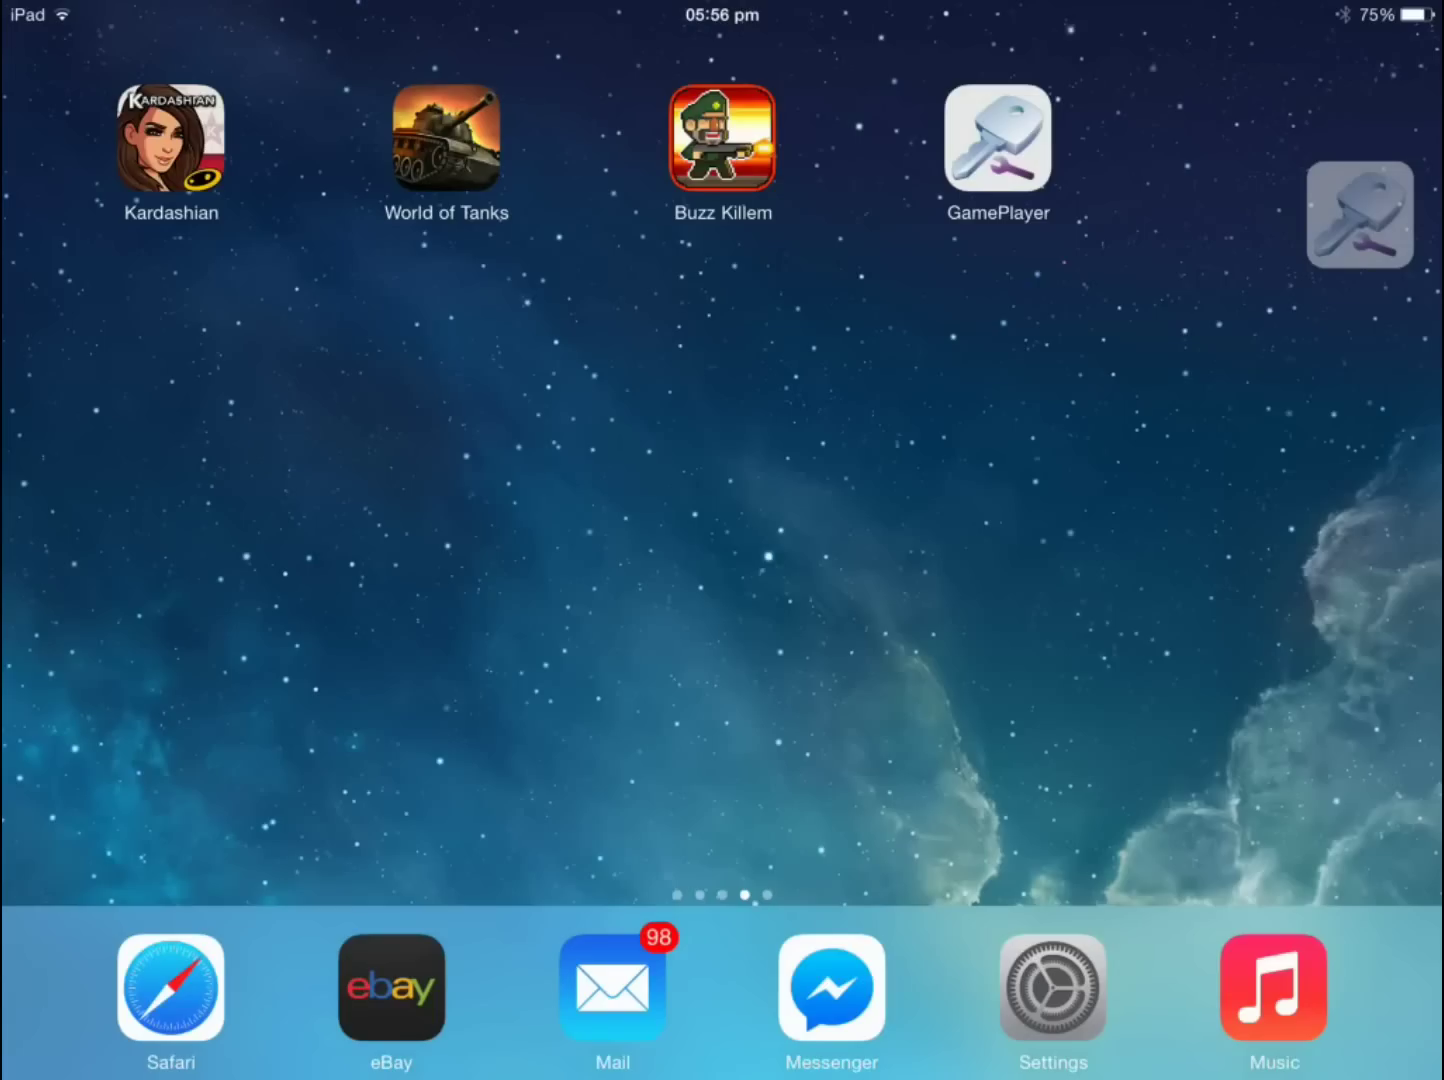
left_click_drag(339, 541, 1015, 541)
left_click(1273, 734)
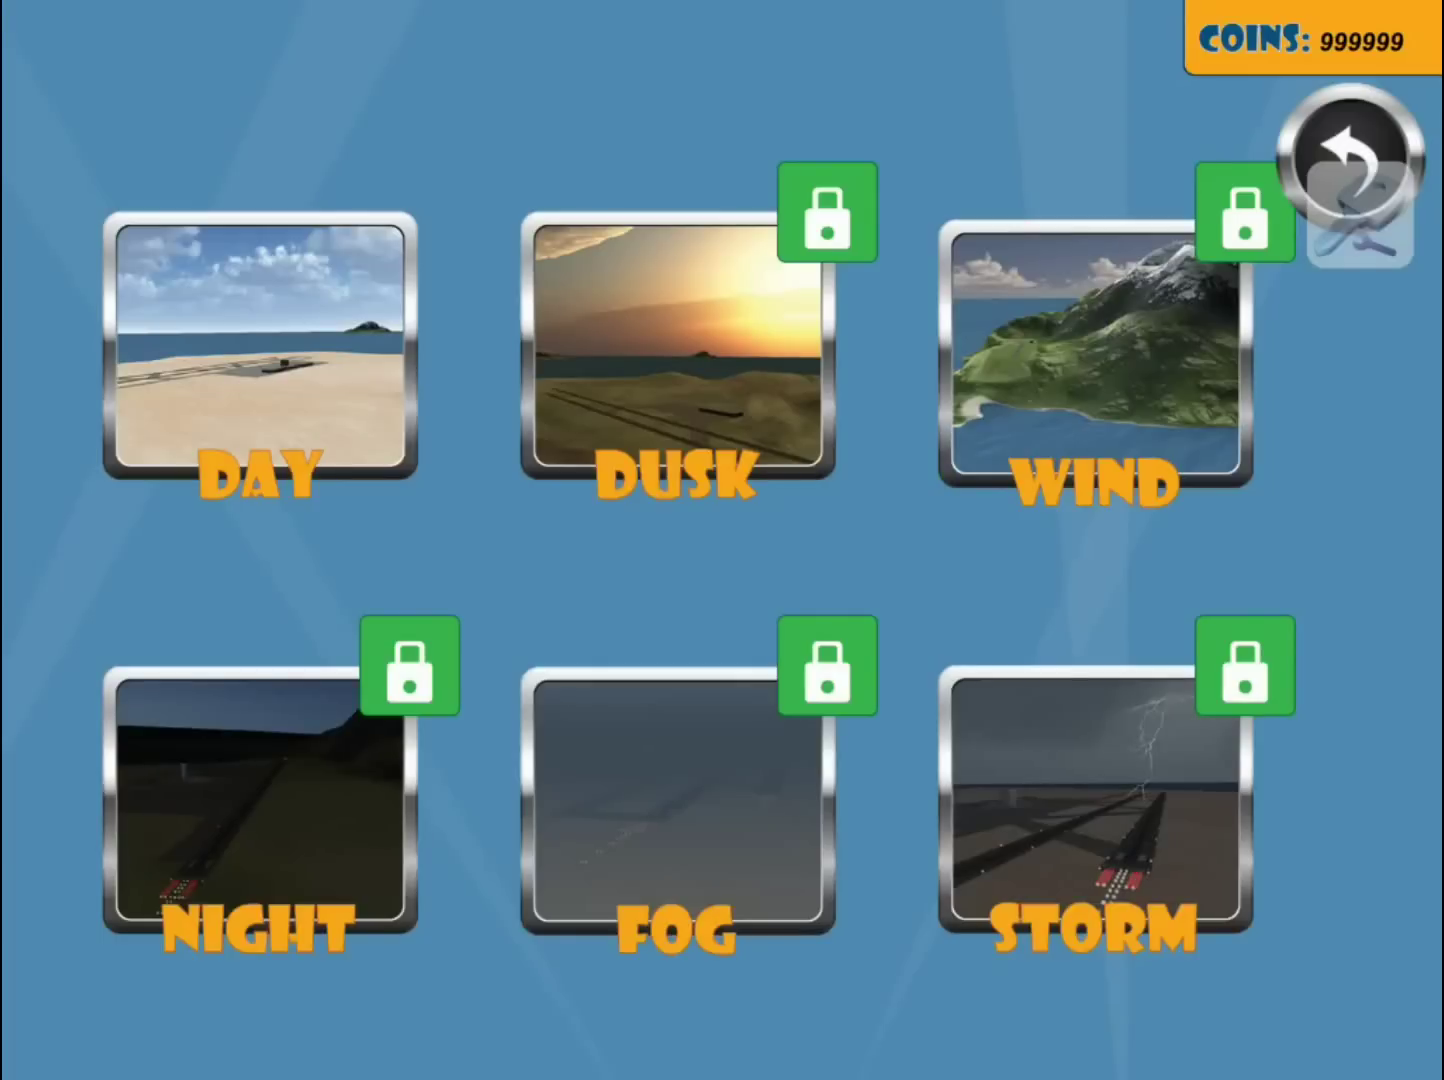
Unlock each locked level tile in turn with coins: Dusk, Wind, Storm, Fog, Night
left_click(676, 344)
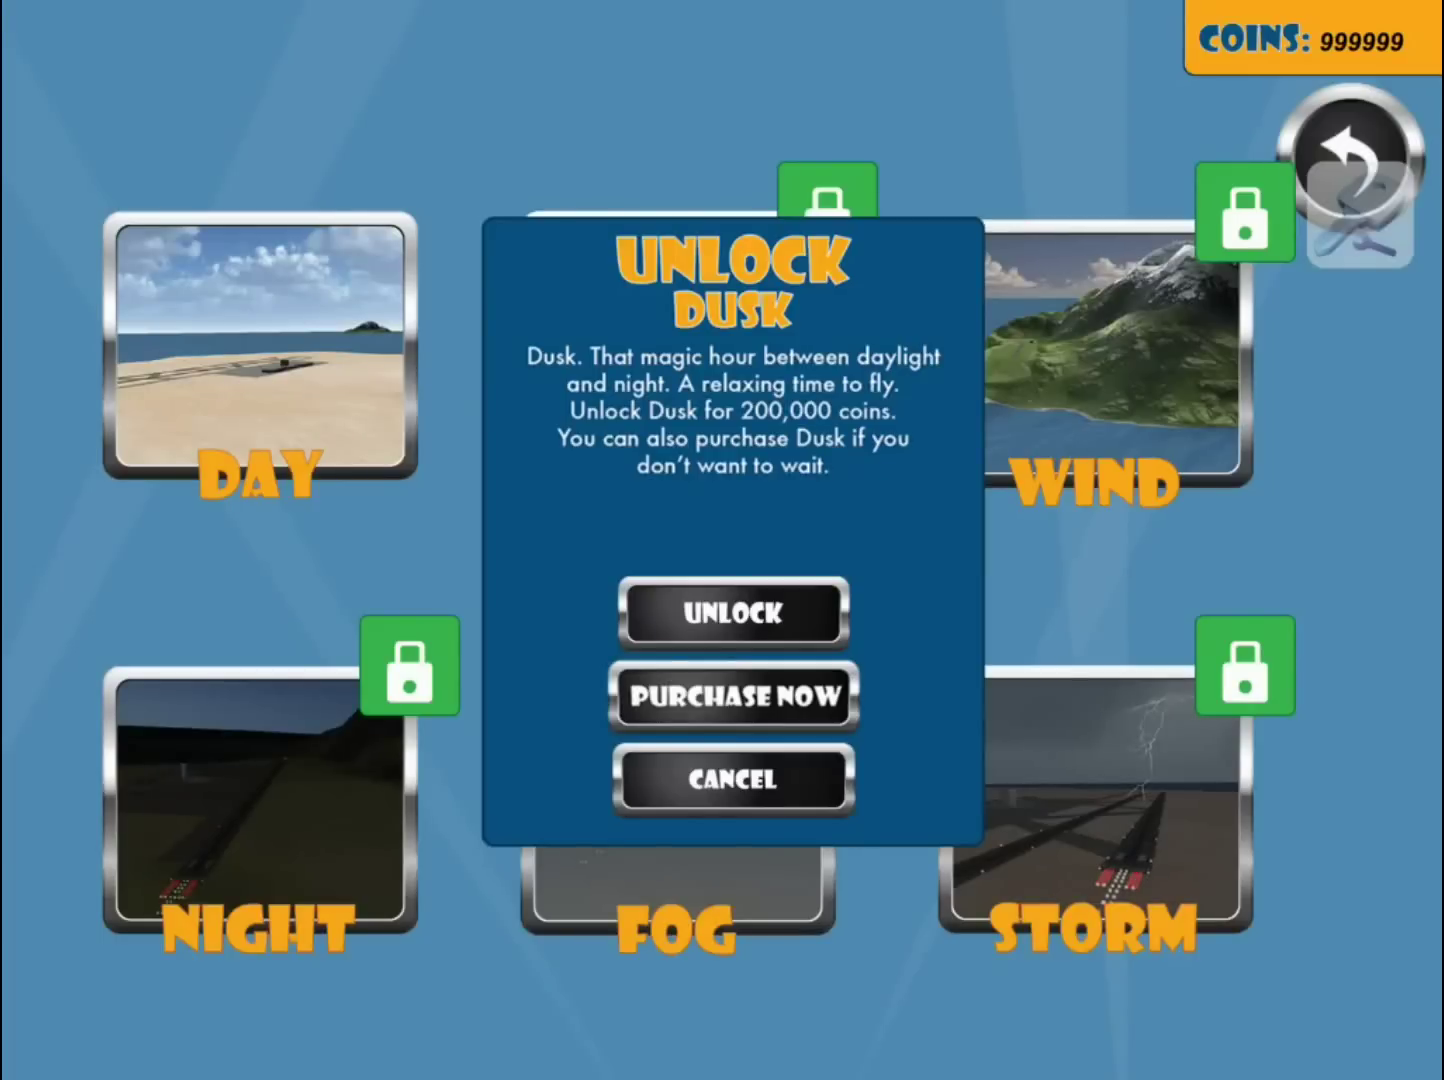
left_click(733, 611)
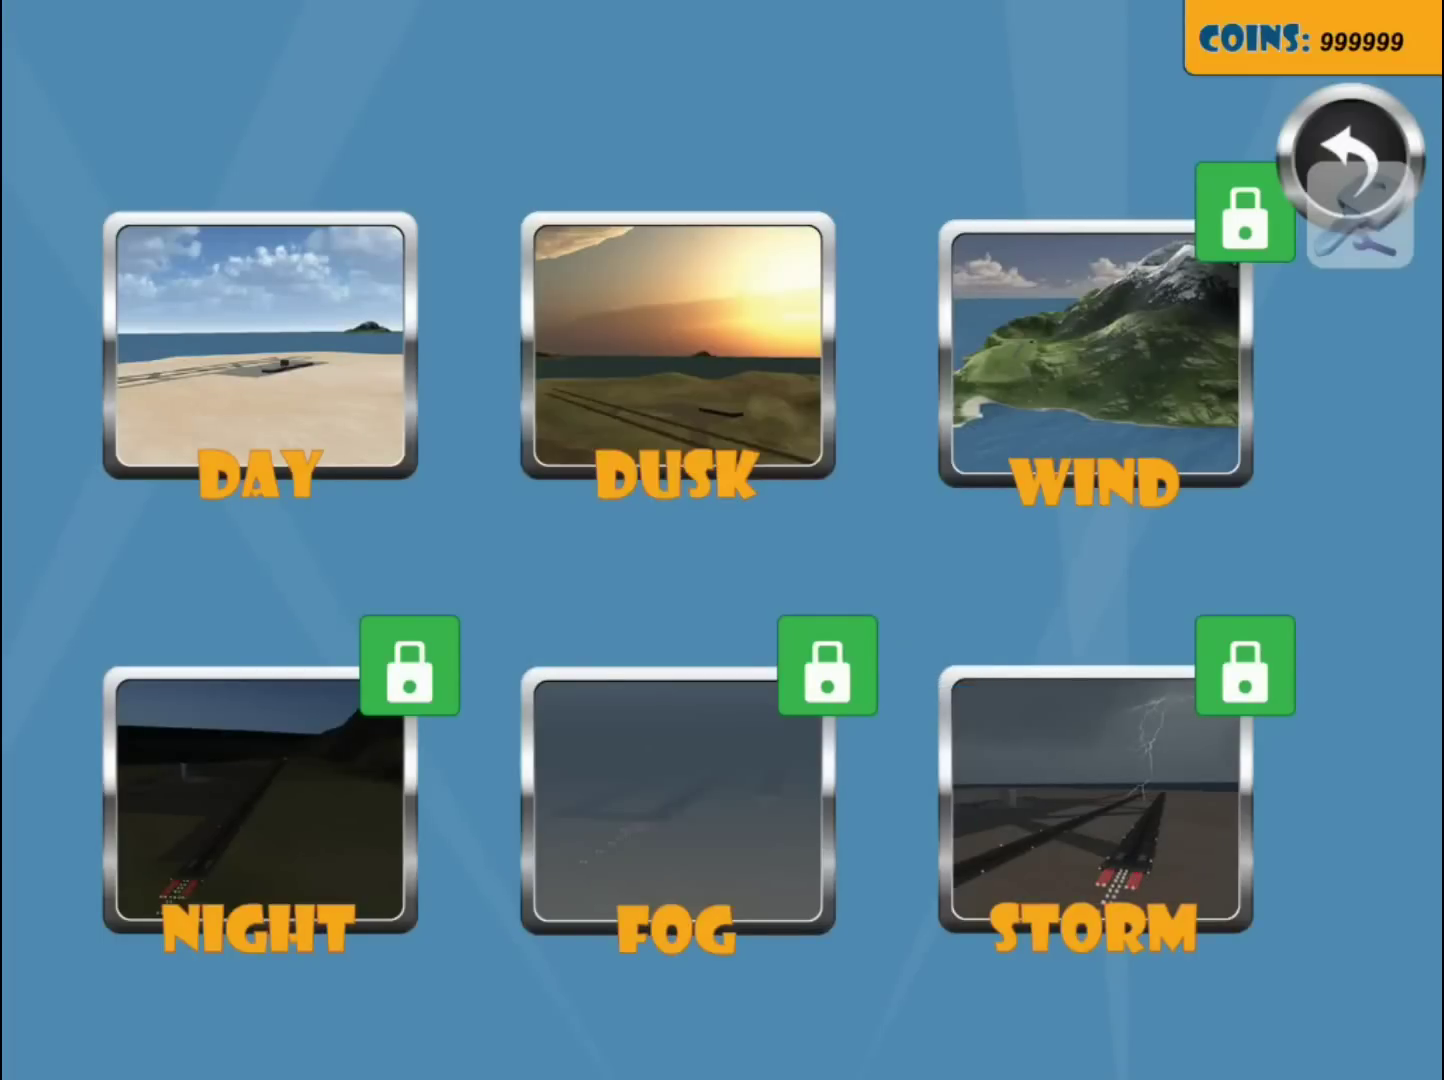
left_click(1094, 349)
left_click(734, 612)
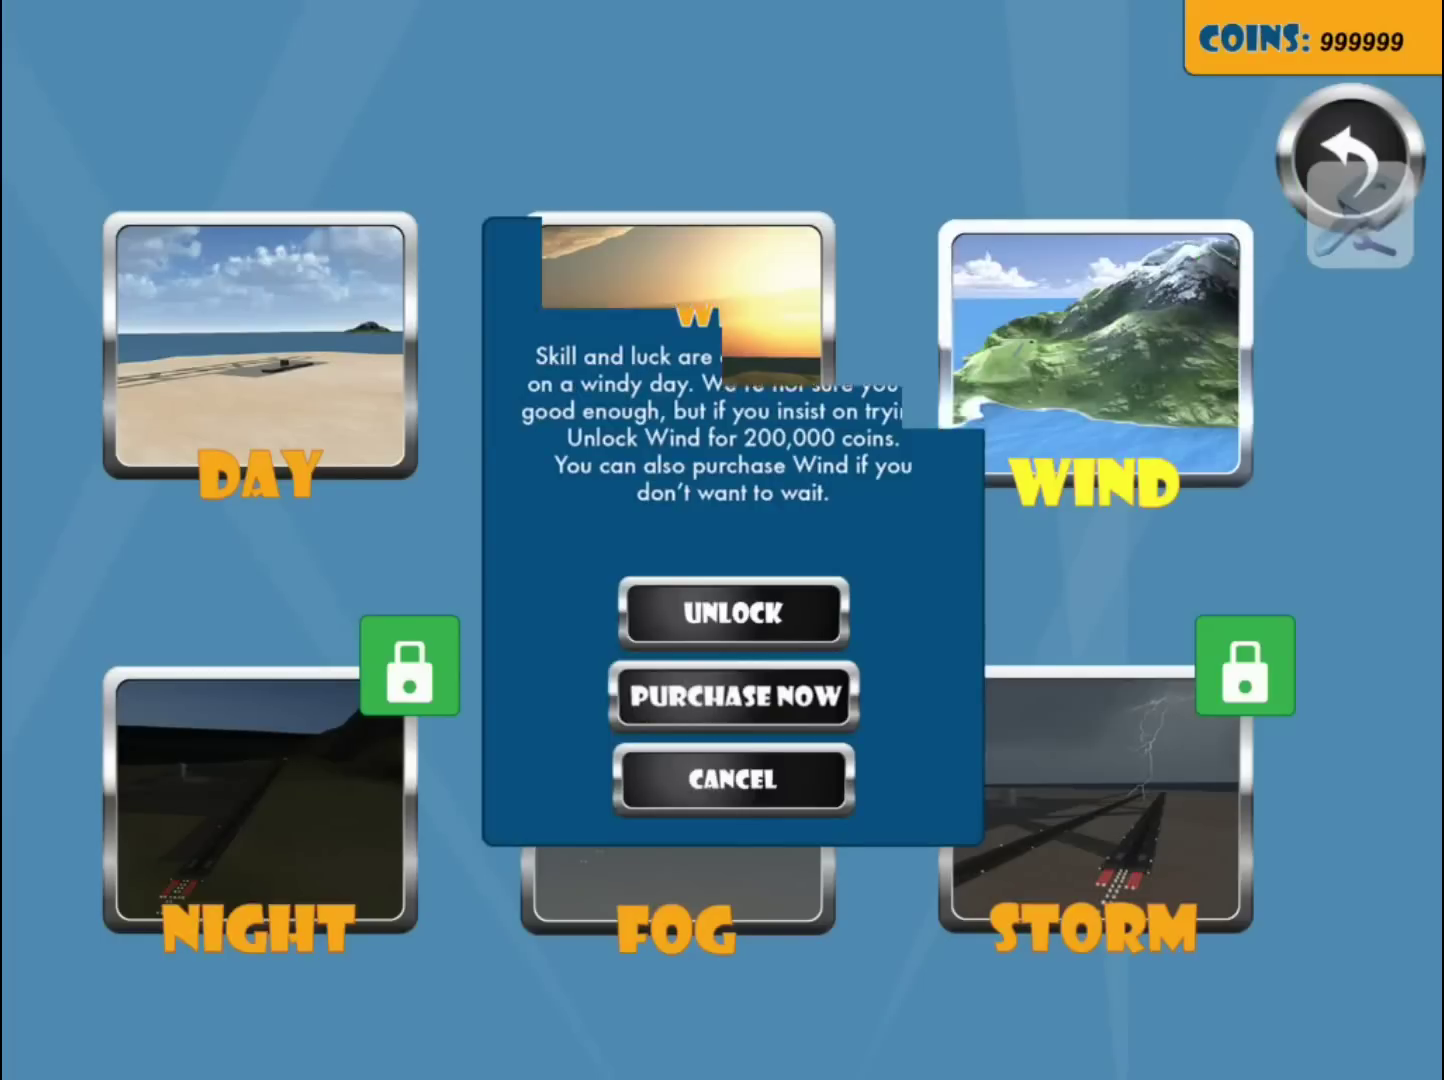
left_click(1094, 800)
left_click(733, 612)
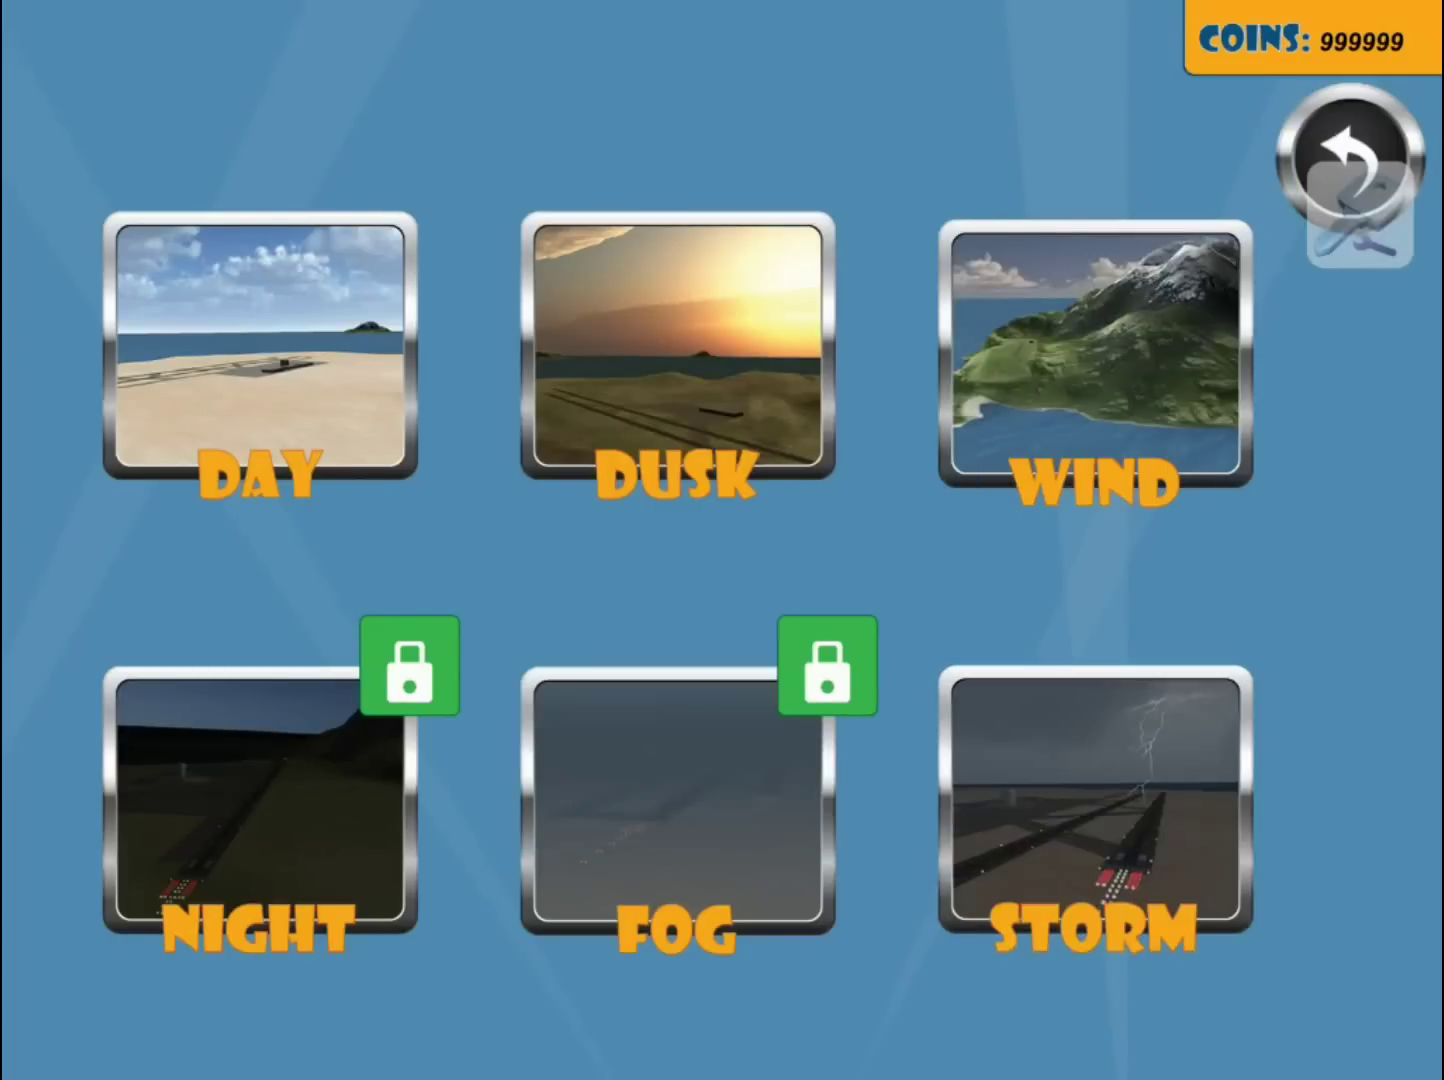
left_click(677, 800)
left_click(733, 612)
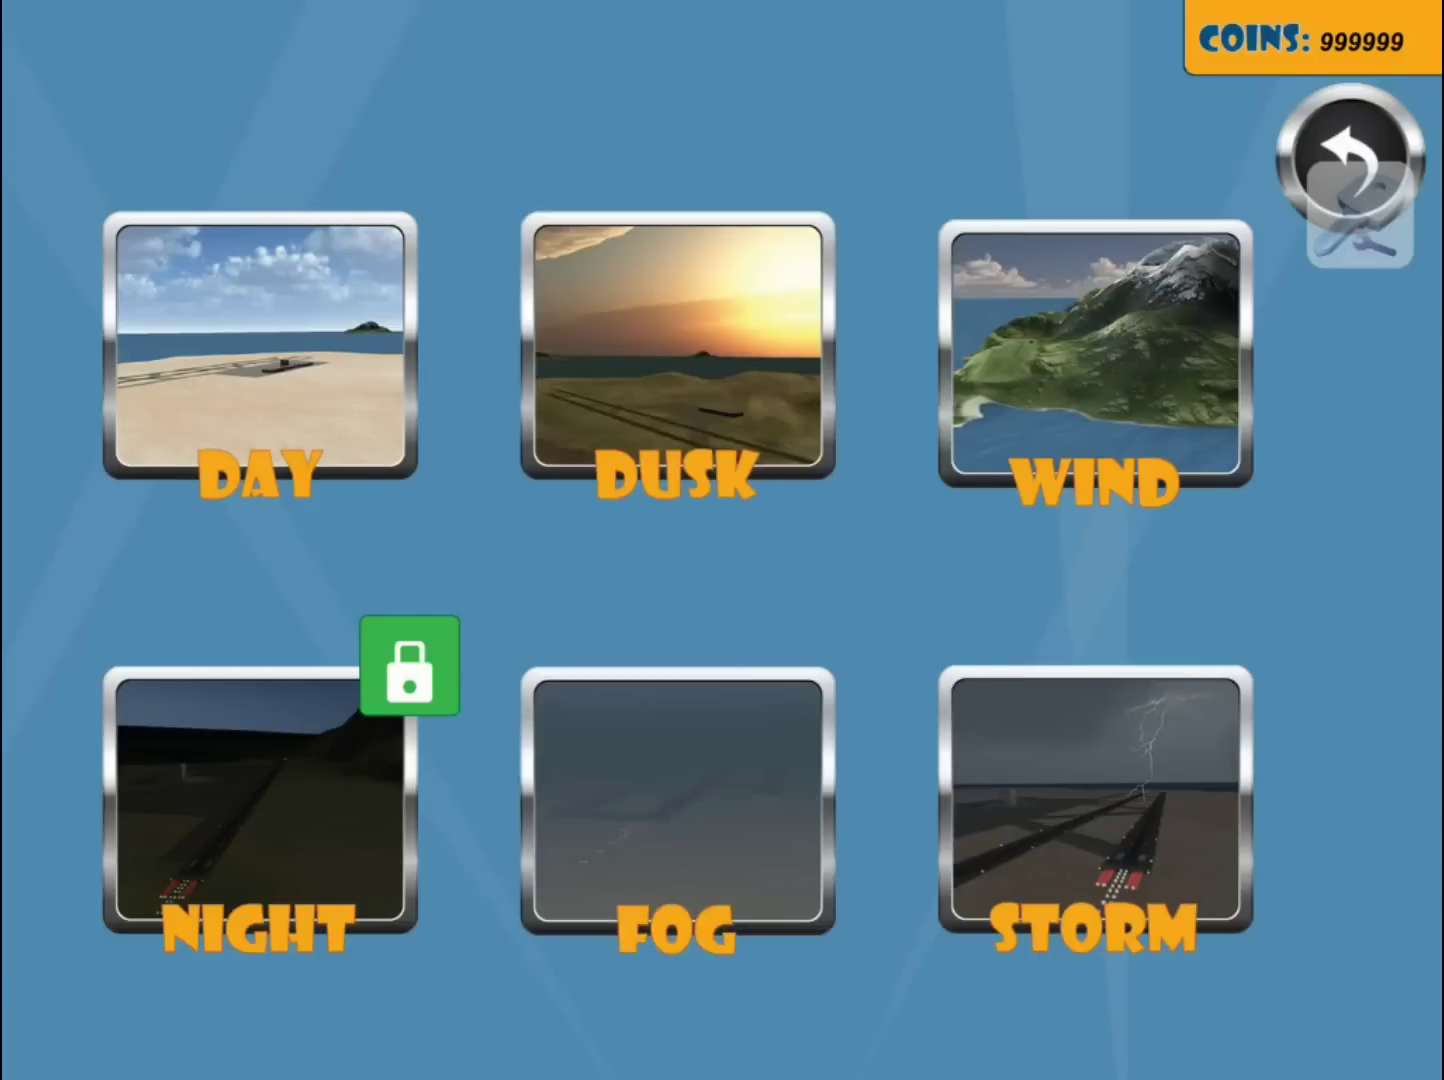
left_click(260, 800)
left_click(733, 611)
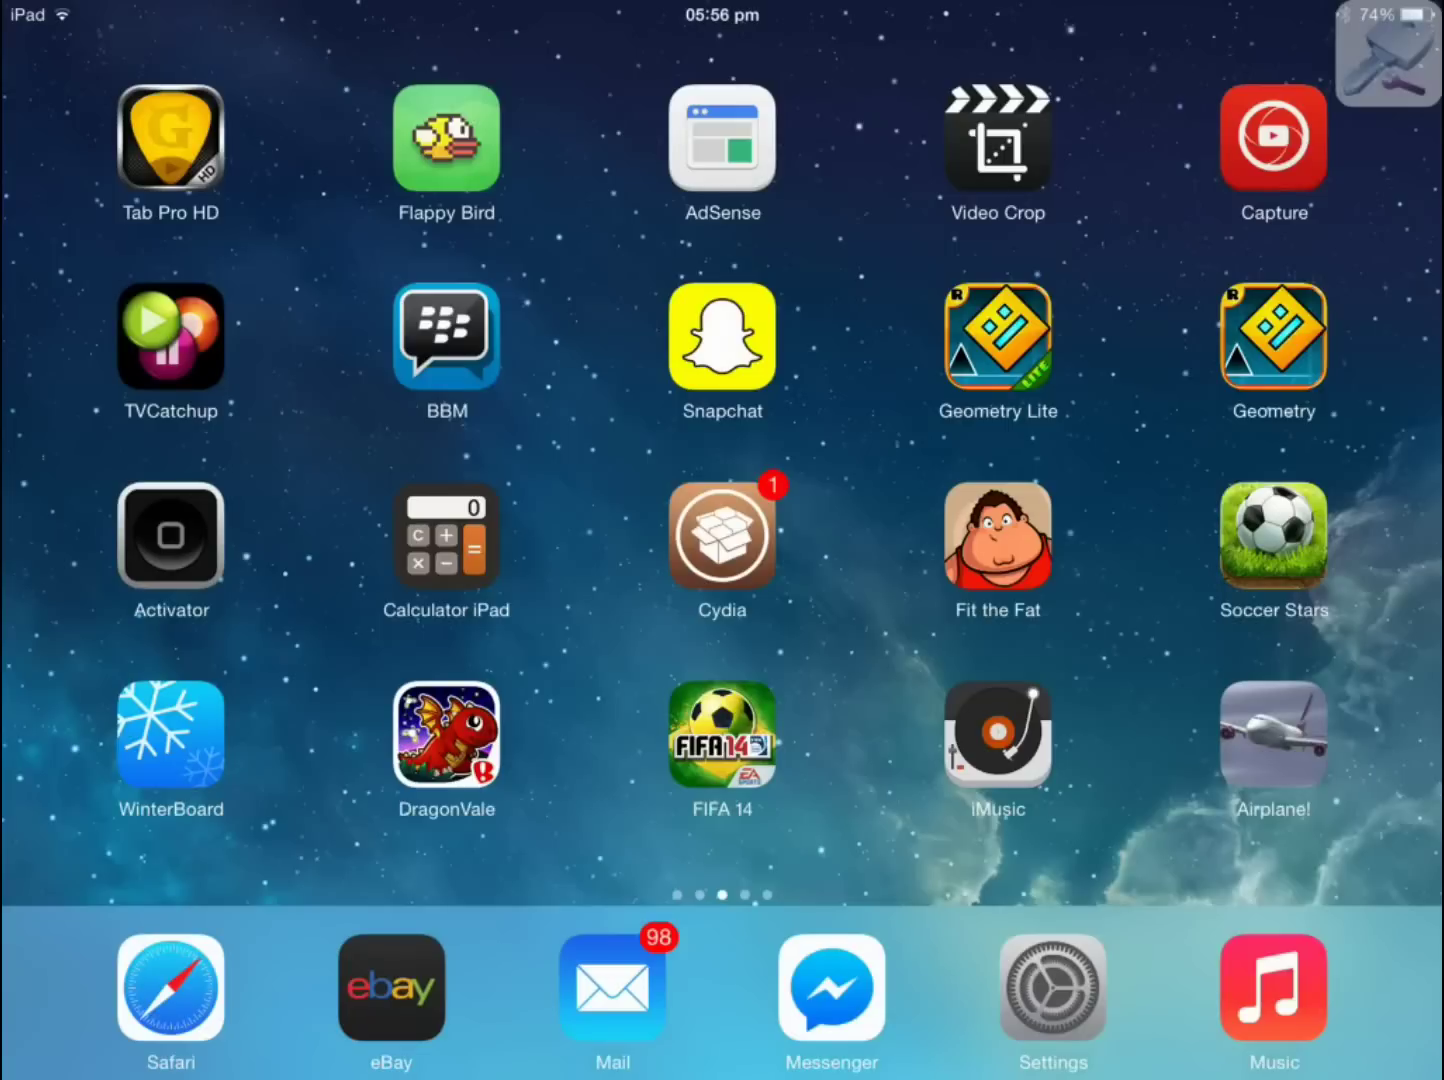
Drag GamePlayer's floating shortcut button lower along the right edge of the home screen
left_click_drag(1388, 54, 1388, 150)
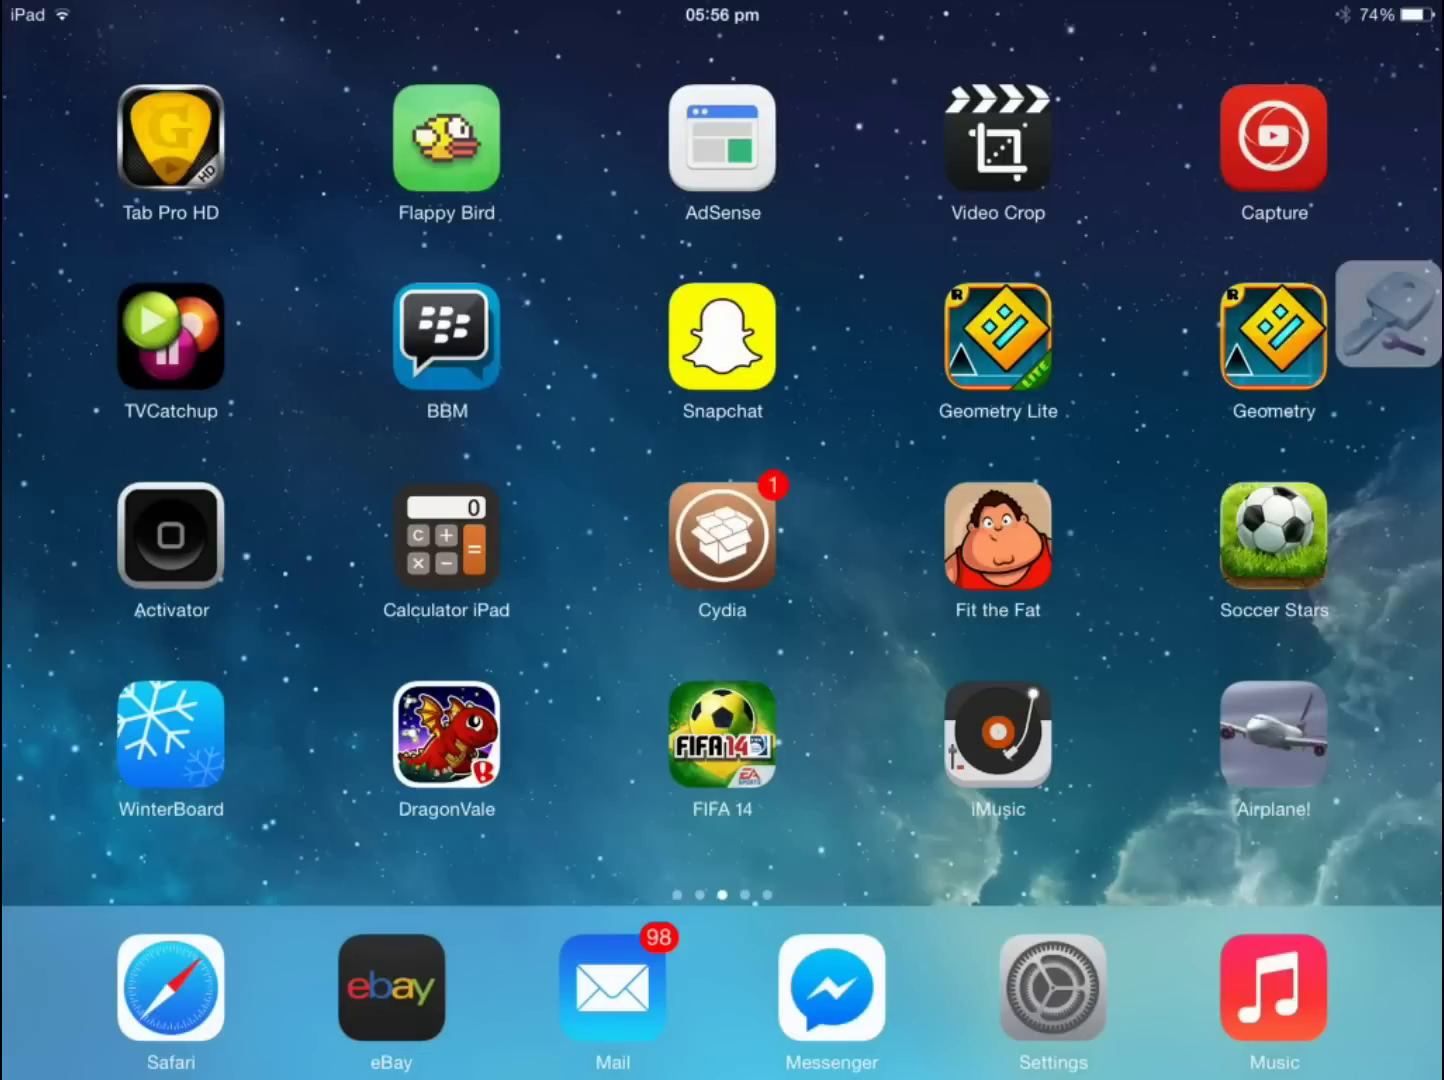